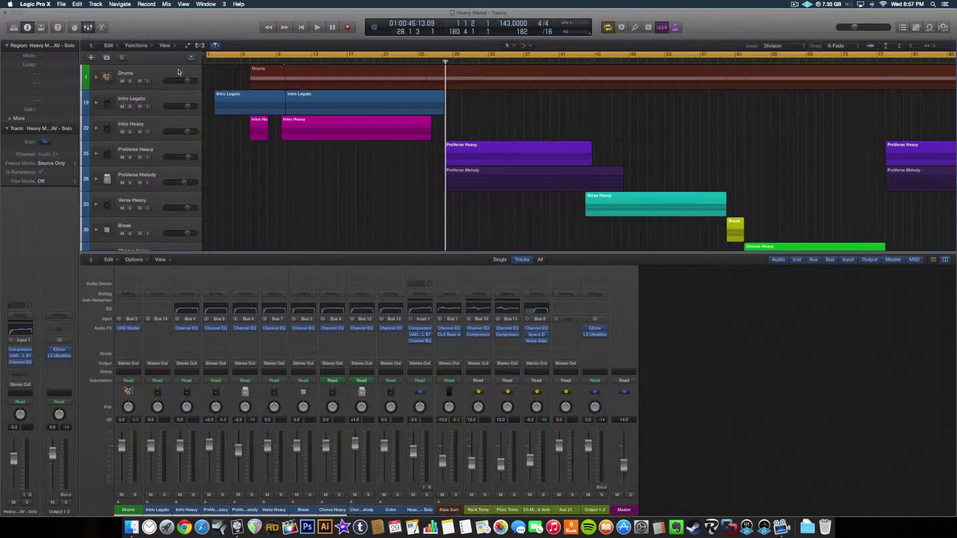
# Step: Examine the individual drum tracks and mixer channels inside the Drums track stack
pyautogui.click(153, 77)
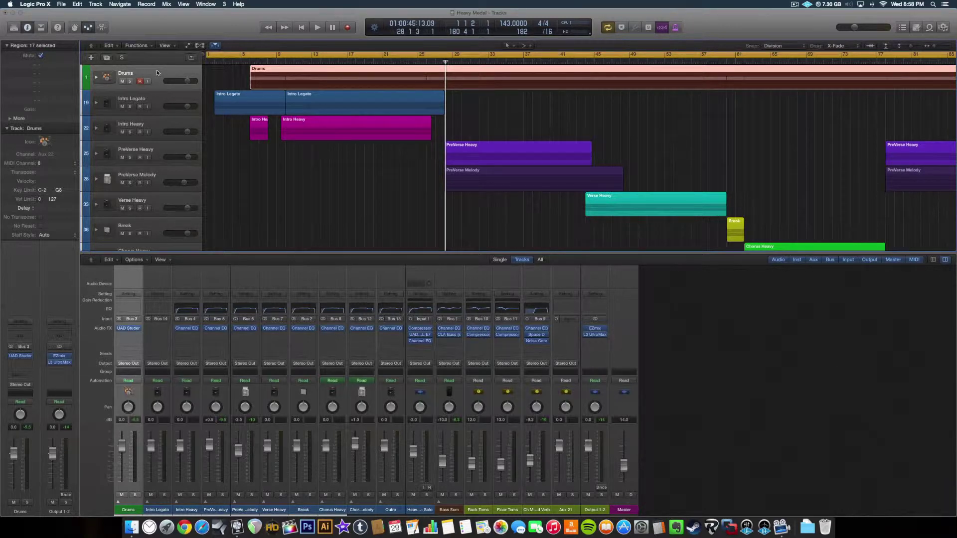
pyautogui.click(97, 78)
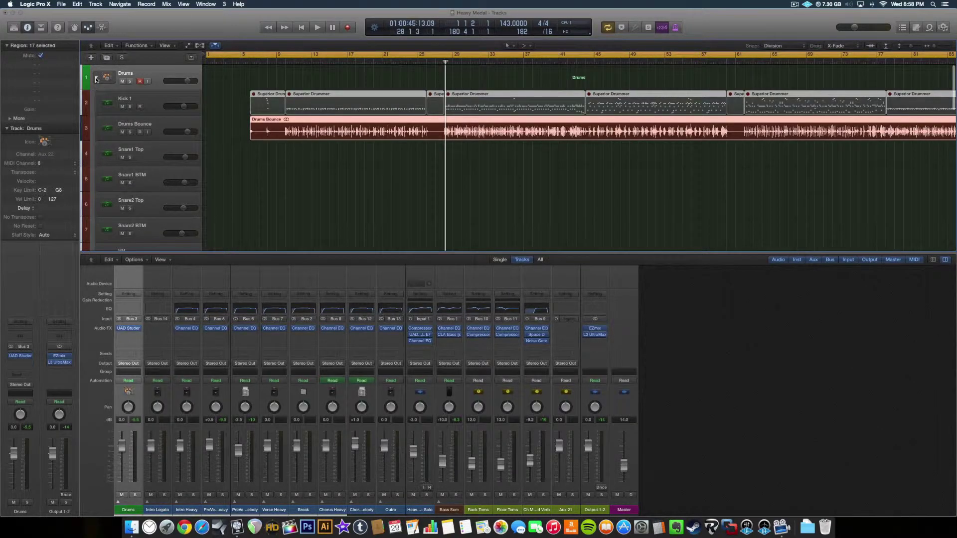
pyautogui.scroll(-12, 147, 145)
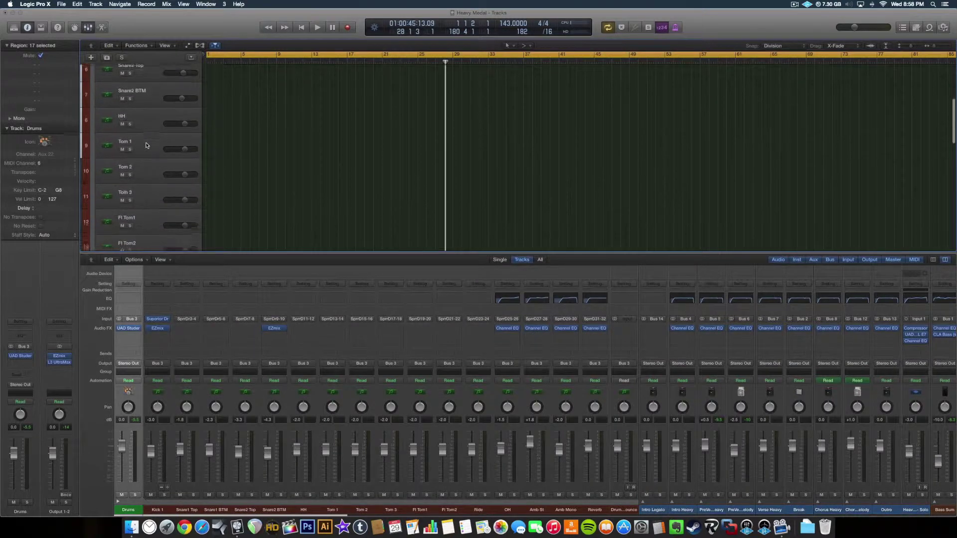
pyautogui.scroll(12, 147, 145)
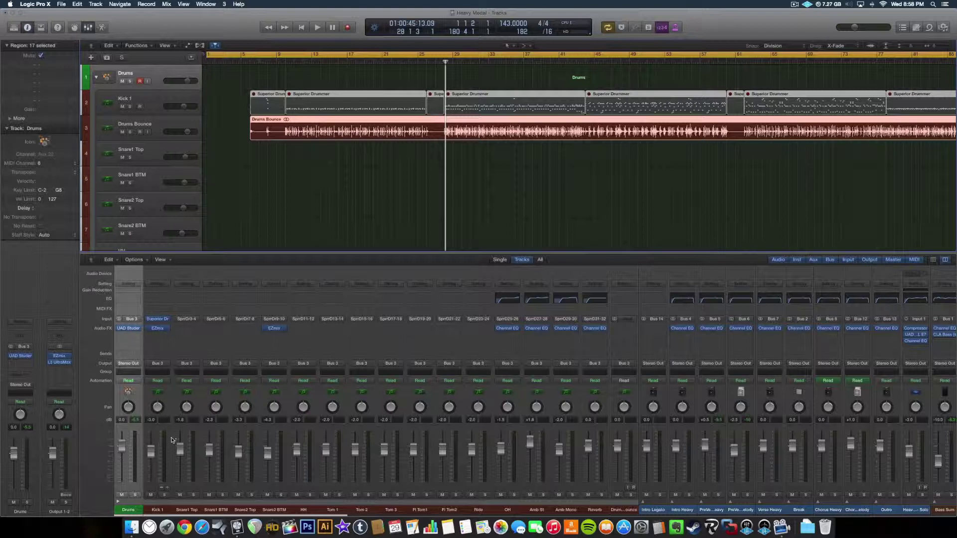
pyautogui.moveTo(158, 331)
pyautogui.click(98, 78)
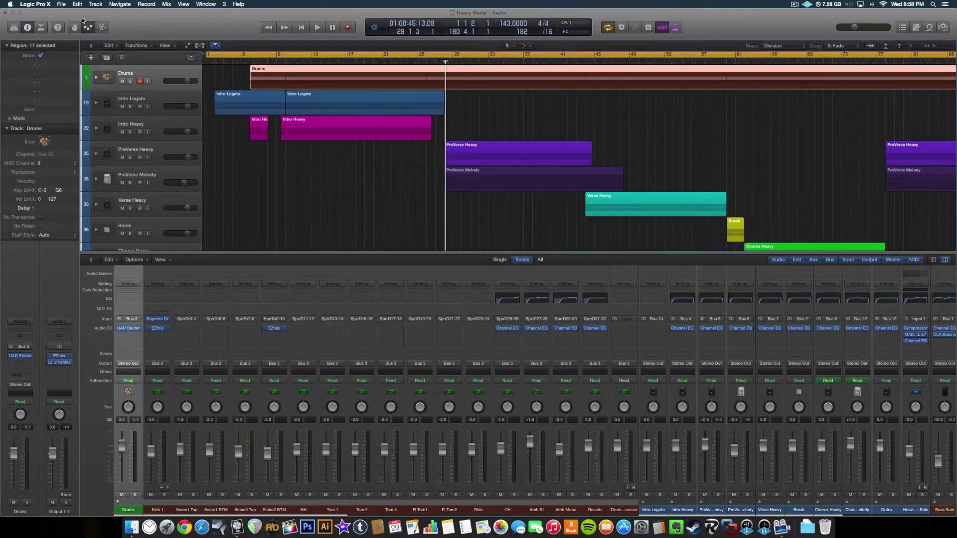
# Step: Close the Heavy Metal project and create a new project with one software instrument track
pyautogui.click(61, 4)
pyautogui.click(79, 53)
pyautogui.click(453, 168)
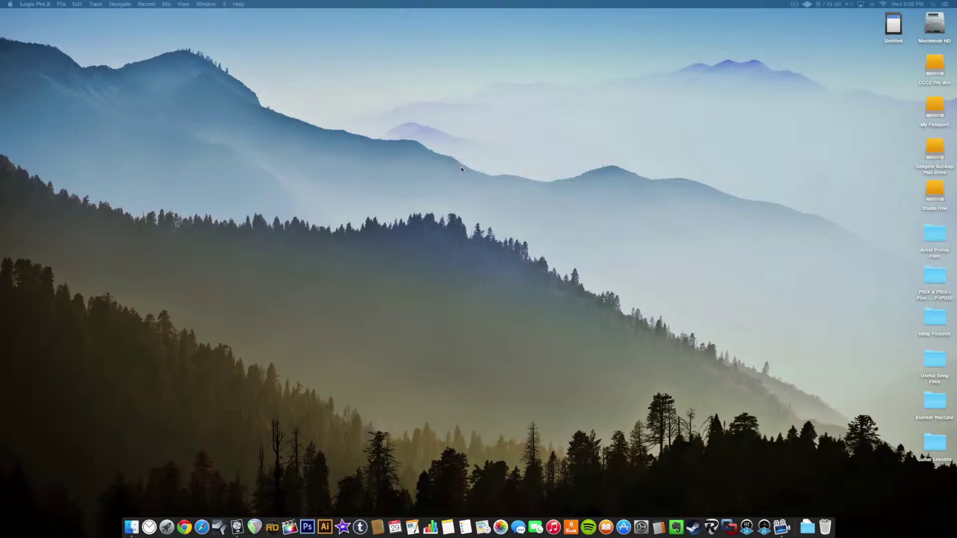
pyautogui.click(56, 6)
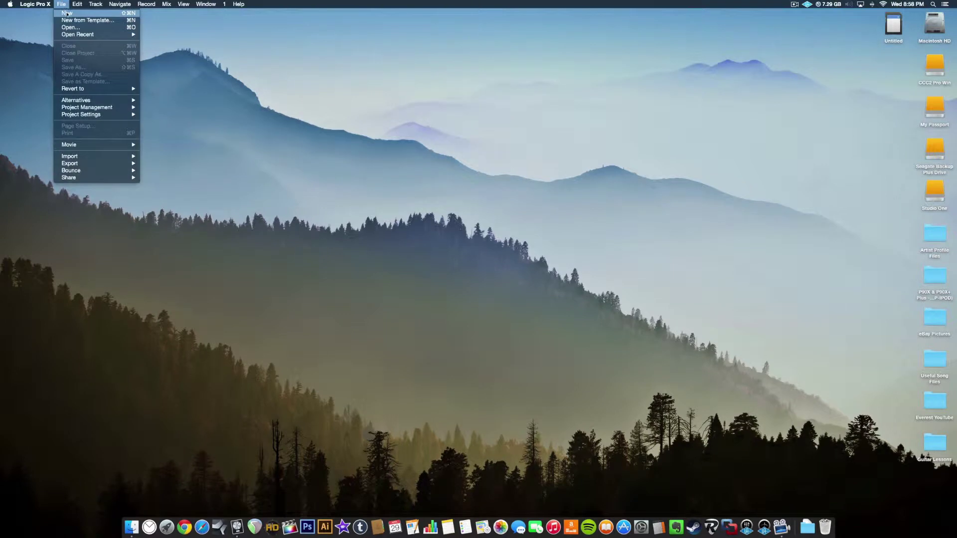
pyautogui.click(67, 13)
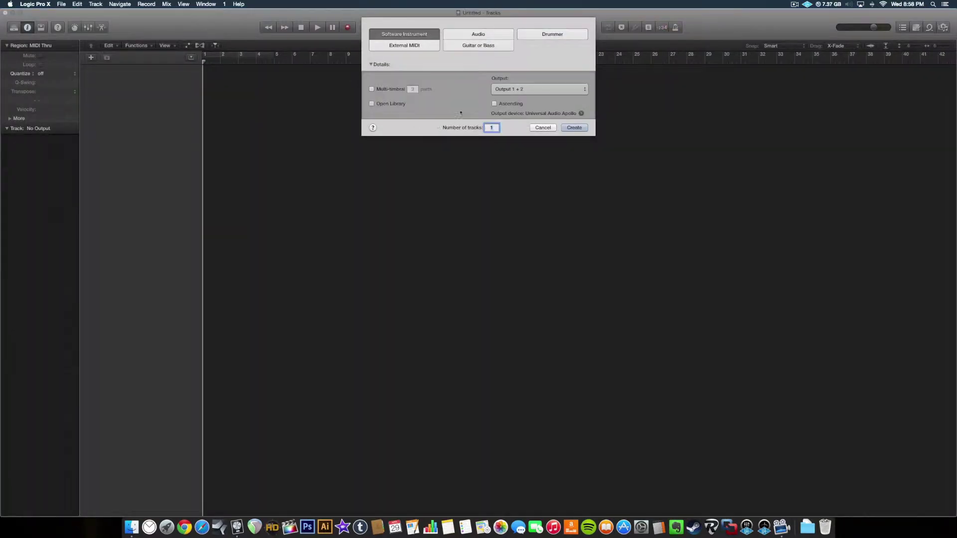
pyautogui.click(574, 128)
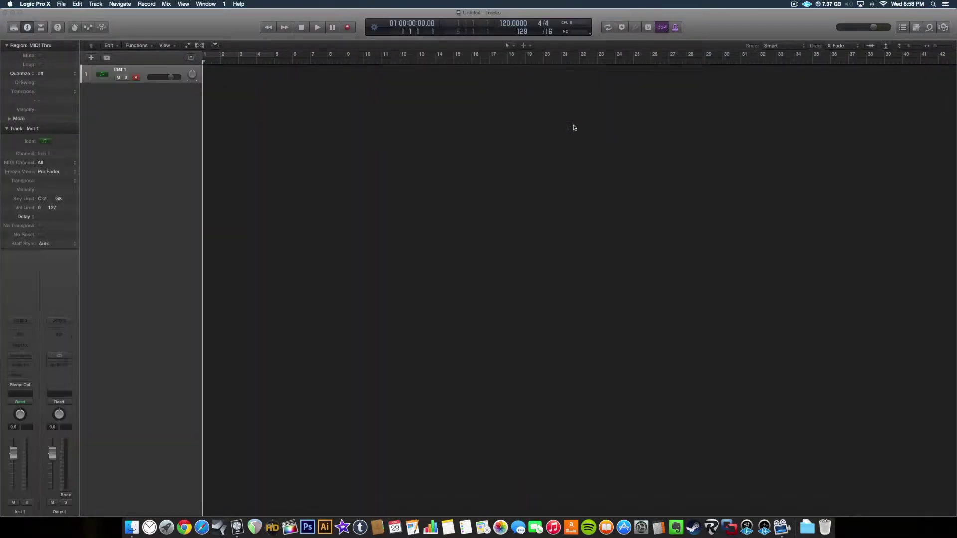
# Step: Load Toontrack Superior Drummer on the Inst 1 track as a Multi-Output (16xStereo) instrument
pyautogui.click(20, 356)
pyautogui.moveTo(69, 500)
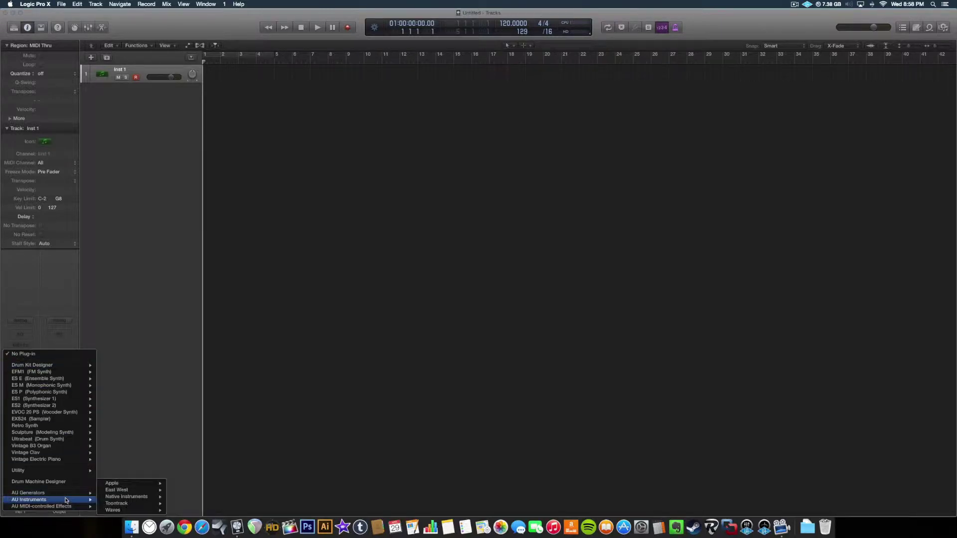
pyautogui.moveTo(141, 504)
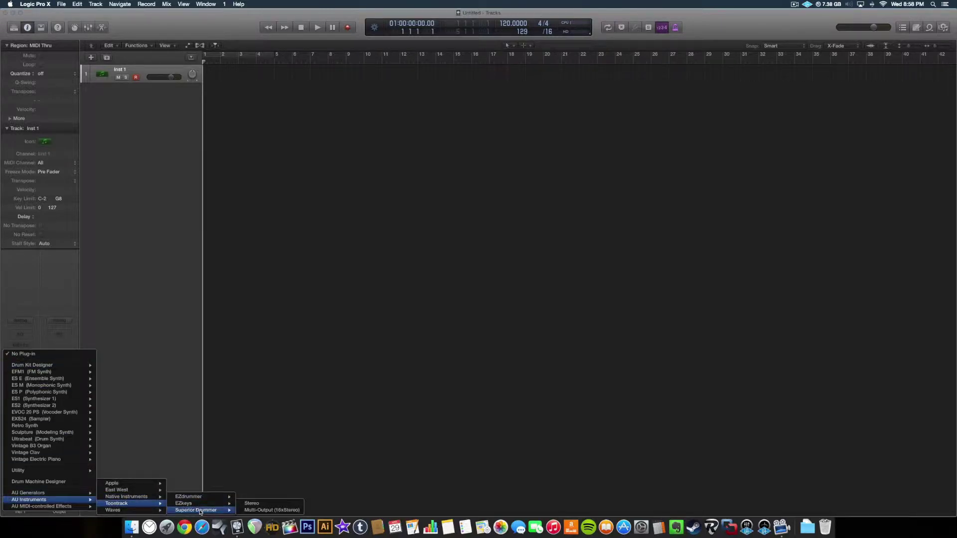
pyautogui.click(269, 510)
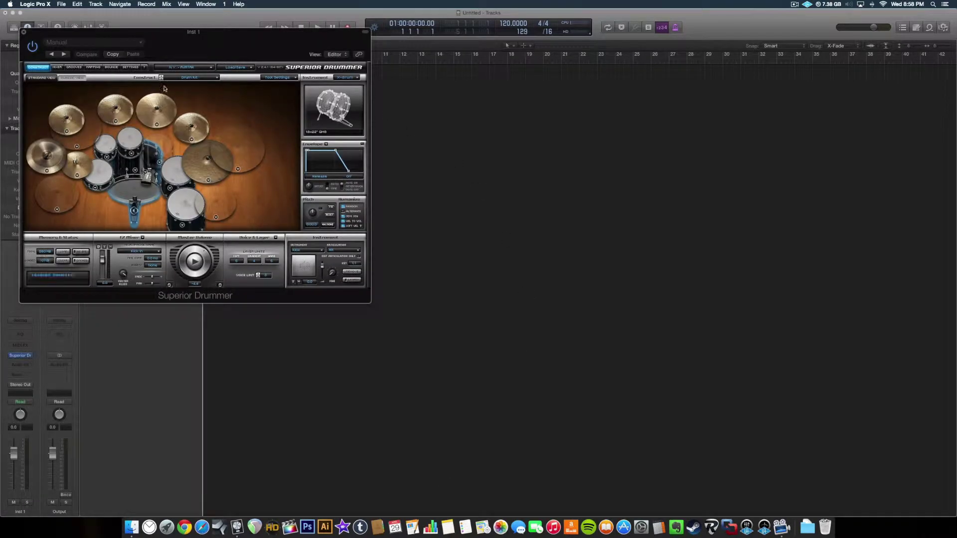
# Step: Load the Metal Machine EZX library in Superior Drummer and apply a combined preset from the user presets
pyautogui.click(194, 69)
pyautogui.click(175, 129)
pyautogui.click(249, 67)
pyautogui.moveTo(258, 75)
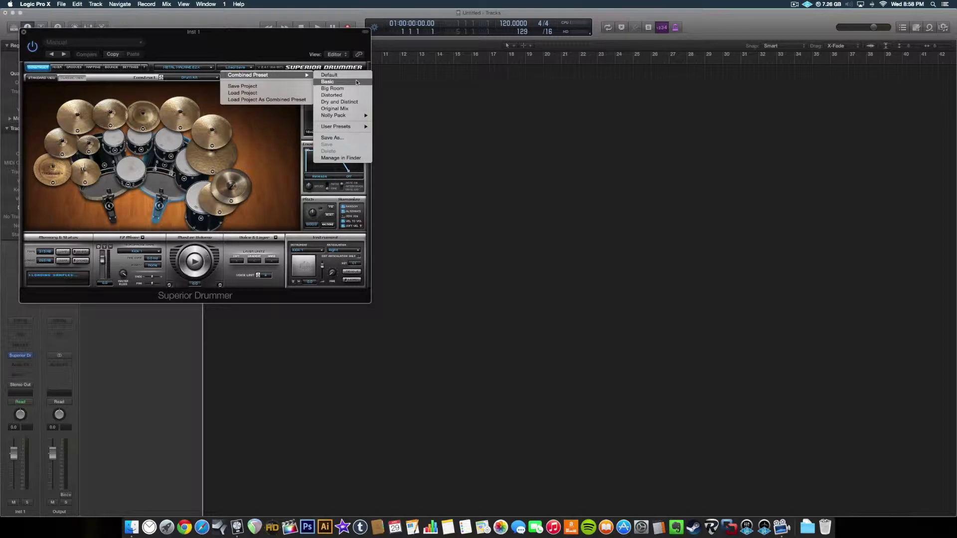
pyautogui.moveTo(357, 126)
pyautogui.click(406, 127)
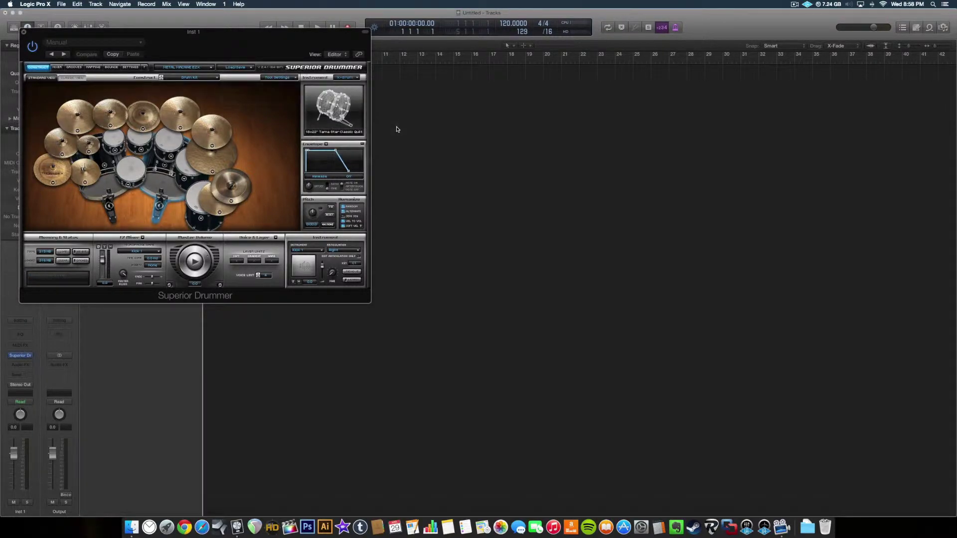
pyautogui.click(244, 240)
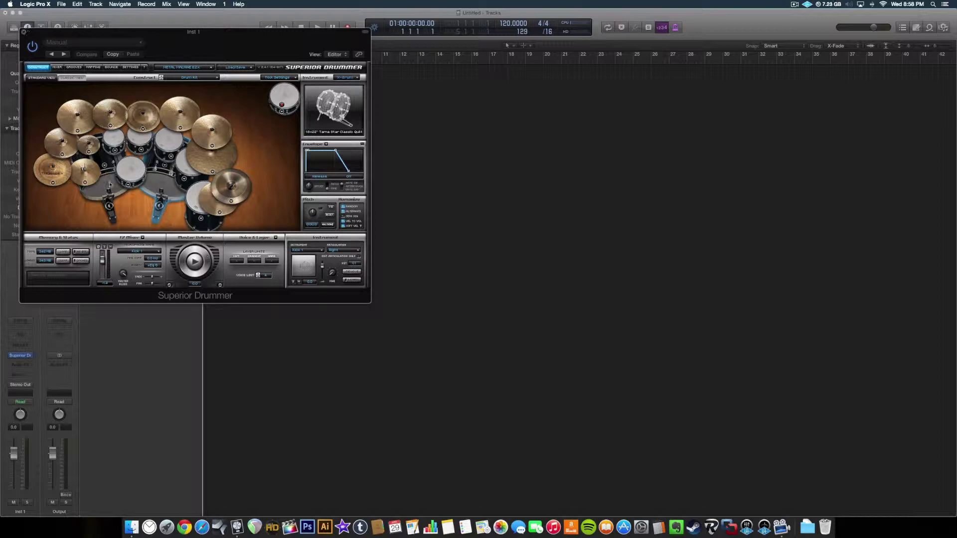
# Step: Set Superior Drummer's mixer outputs to Multichannel and close the plug-in window
pyautogui.click(61, 69)
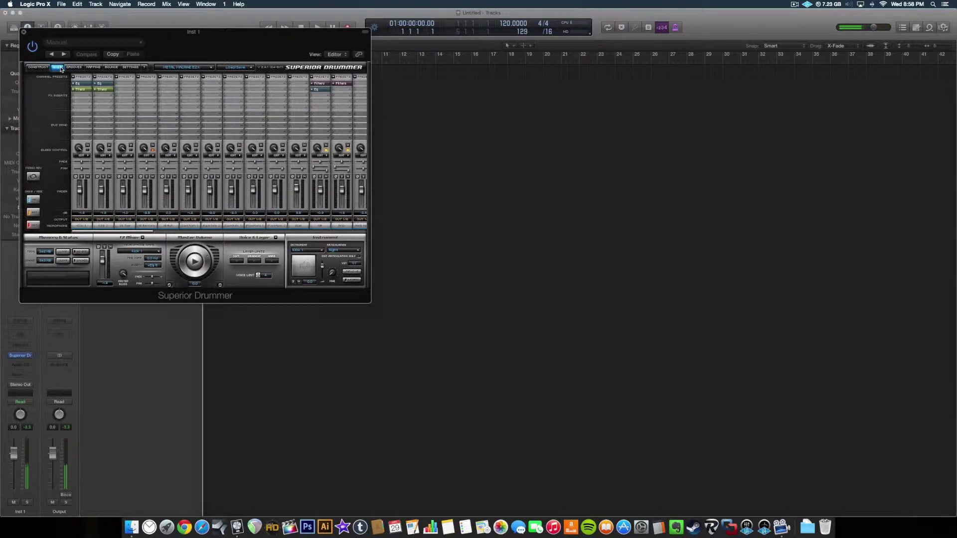
pyautogui.click(82, 219)
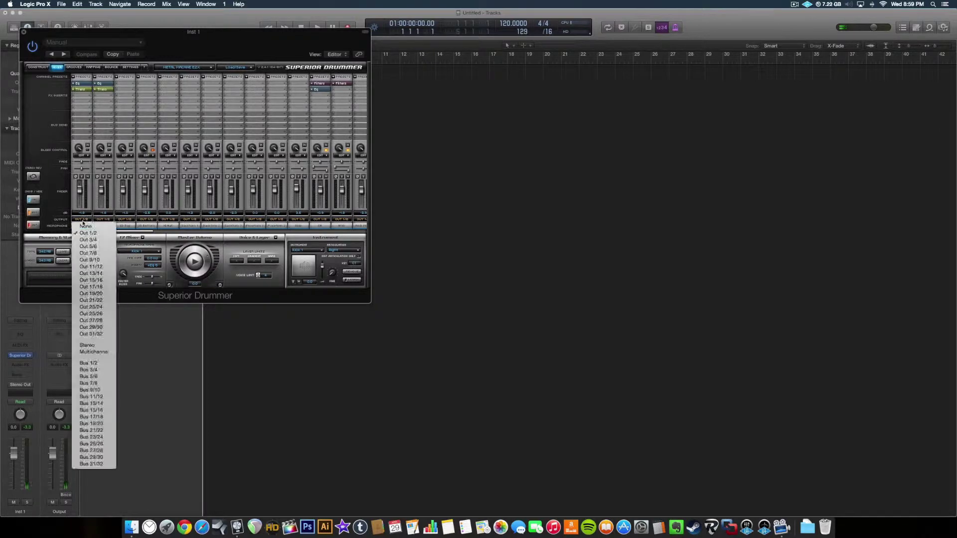
pyautogui.click(102, 352)
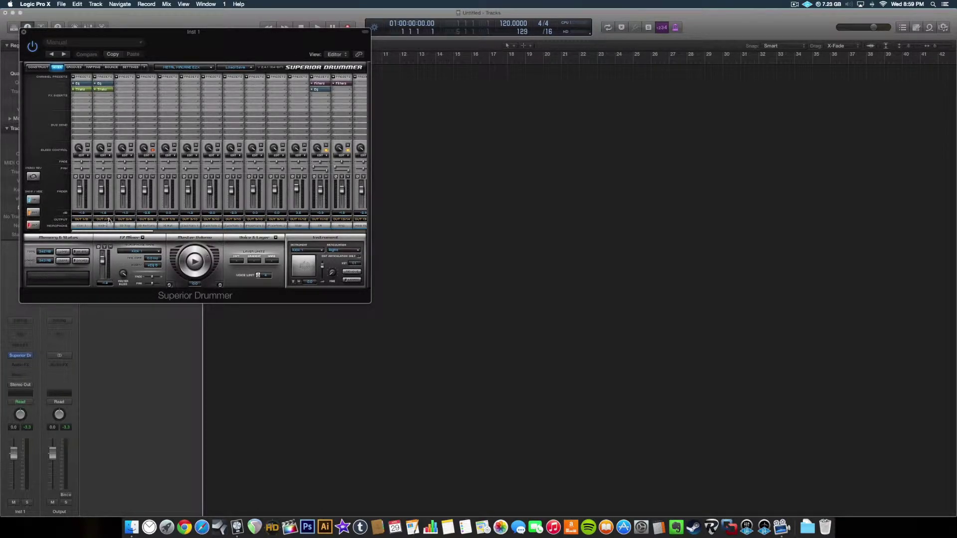
pyautogui.click(24, 33)
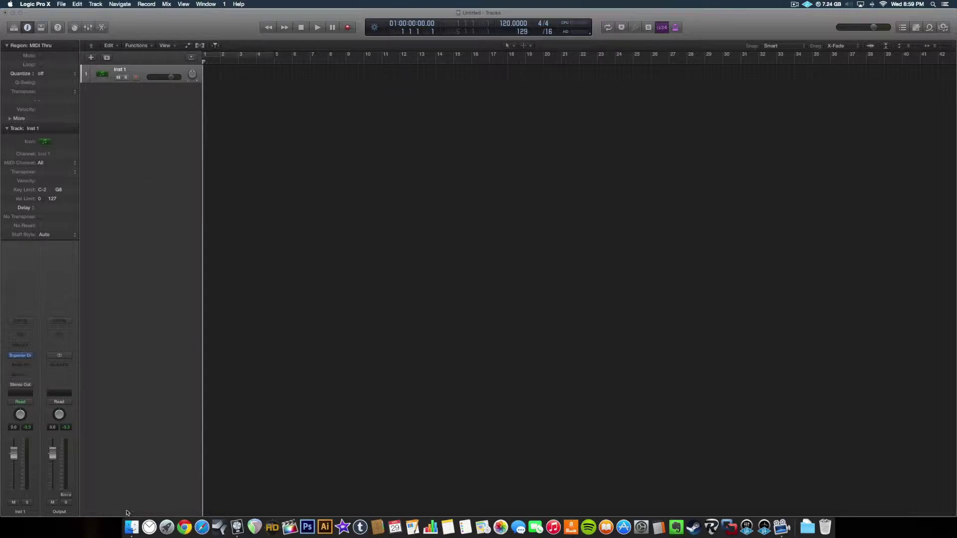
# Step: Show the mixer and add seven aux channels for the additional outputs of the Inst 1 channel
pyautogui.press('x')
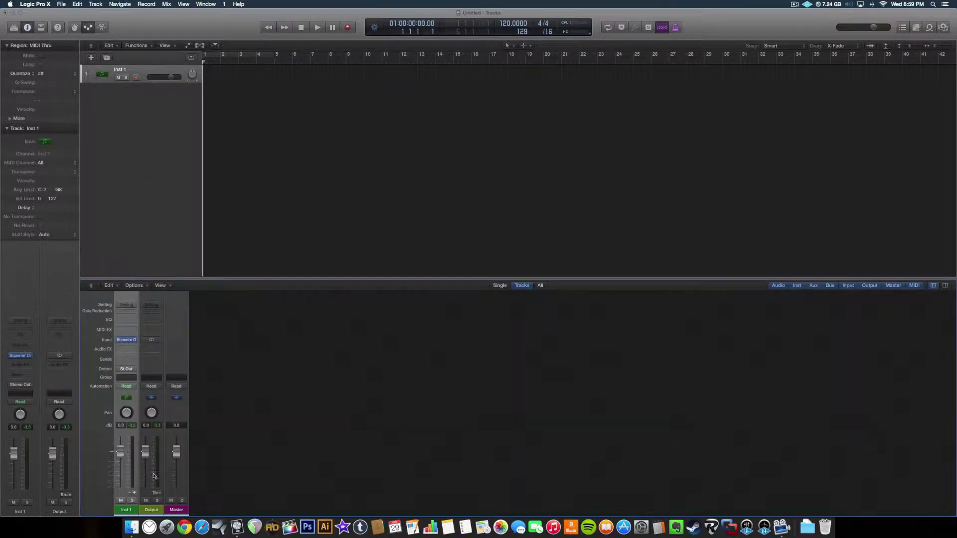
pyautogui.click(133, 493)
pyautogui.click(134, 493)
pyautogui.click(134, 494)
pyautogui.click(134, 493)
pyautogui.click(134, 494)
pyautogui.click(133, 494)
pyautogui.click(134, 493)
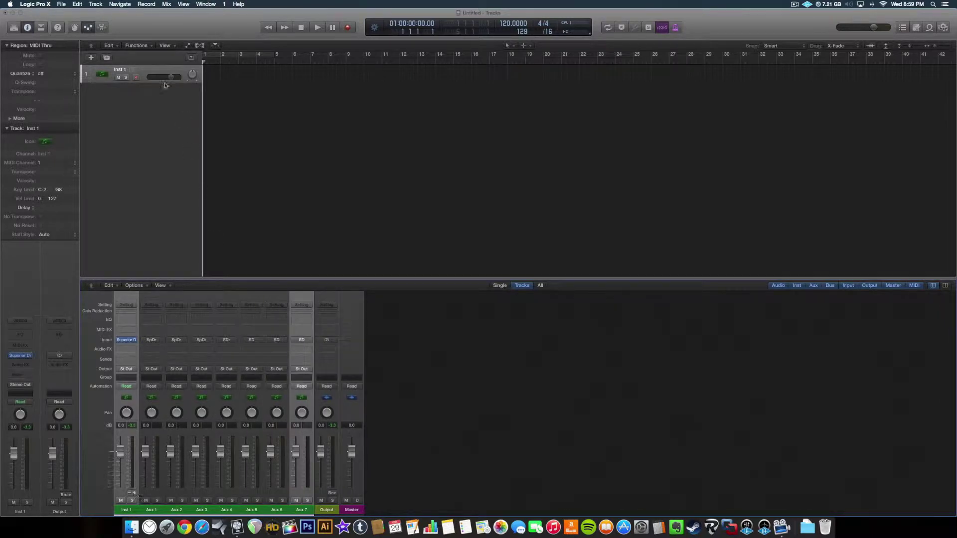
# Step: Reopen Superior Drummer and preview Variation 01 from The Metal Foundry's Straight 4/4 Hats Open Variations grooves
pyautogui.click(128, 341)
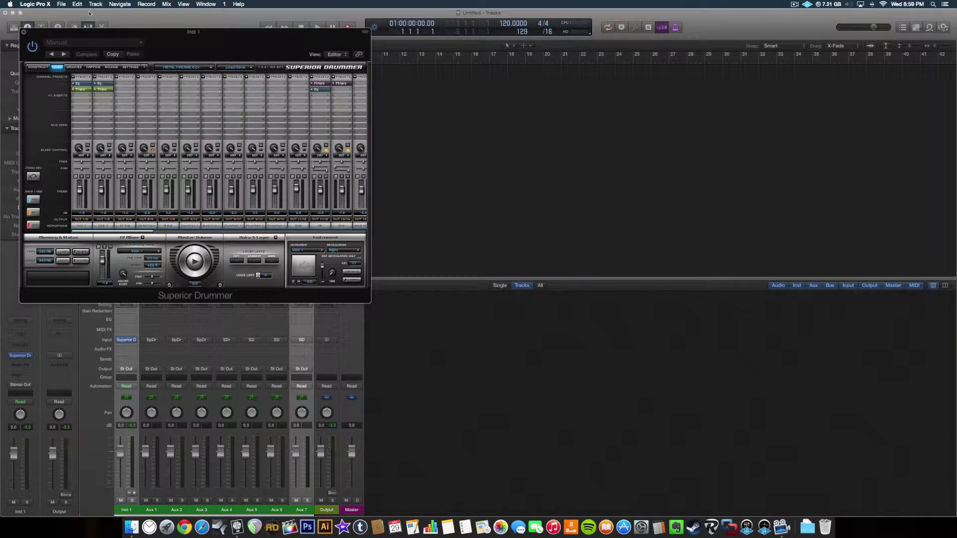
pyautogui.click(74, 67)
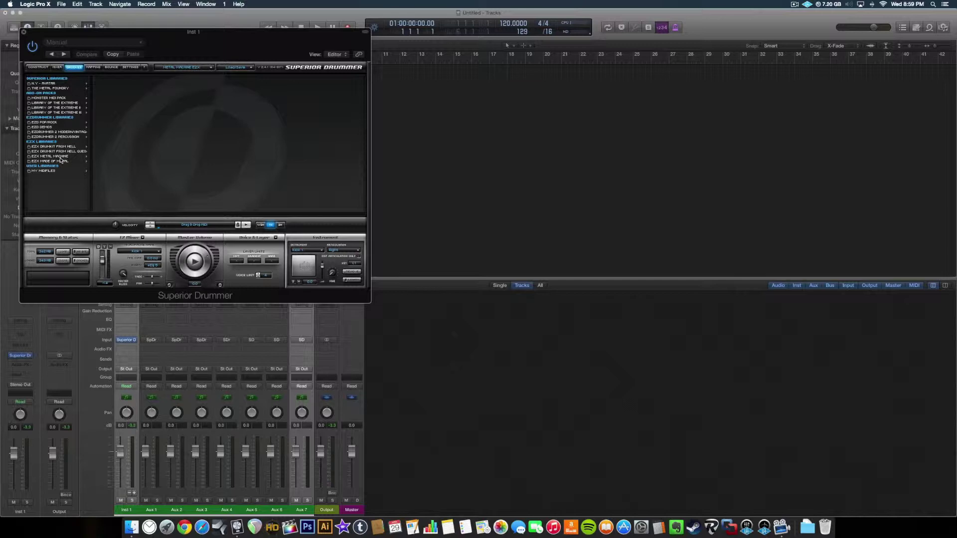
pyautogui.click(59, 88)
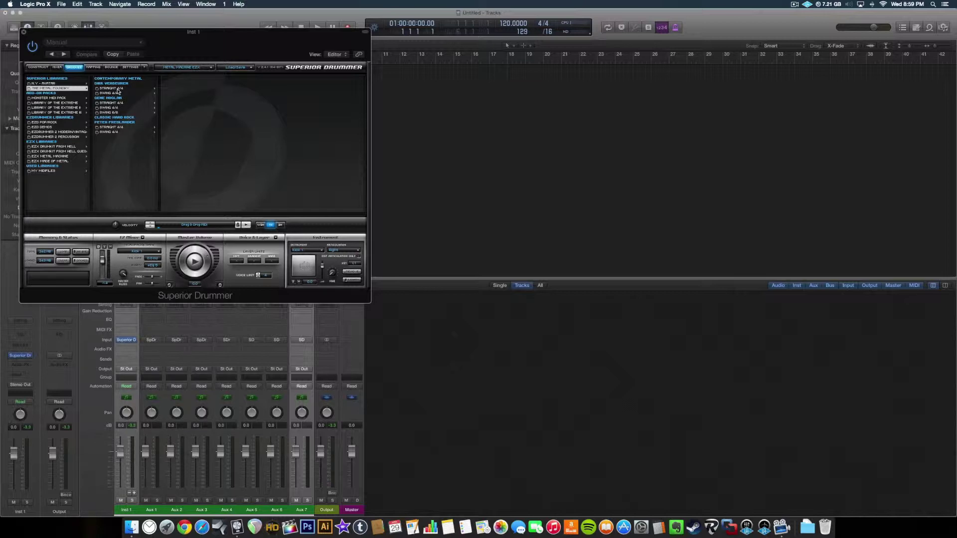
pyautogui.click(118, 89)
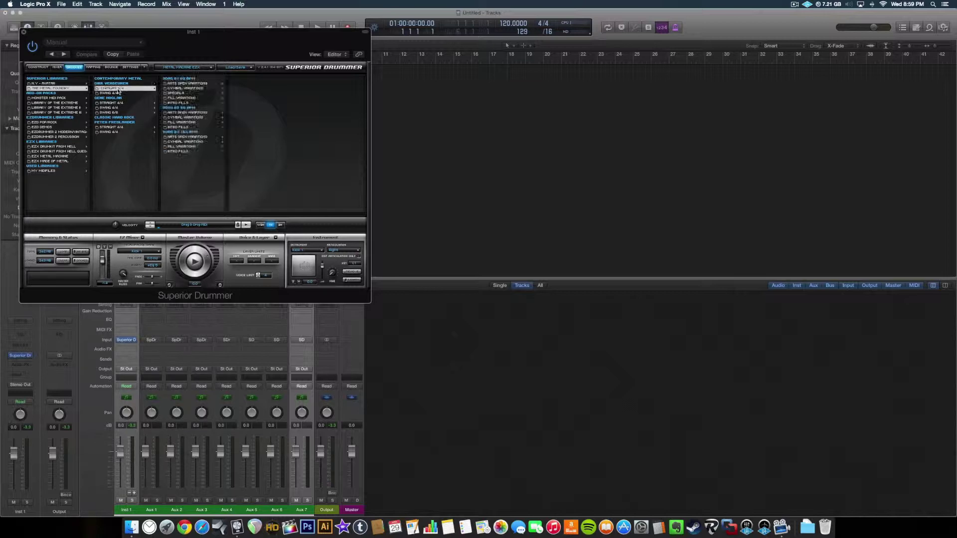
pyautogui.click(196, 138)
pyautogui.click(241, 79)
pyautogui.click(195, 261)
# Step: Place the Variation 01 groove on the Inst 1 track at bar 1 and loop it to bar 5
pyautogui.moveTo(236, 50); pyautogui.dragTo(607, 250)
pyautogui.moveTo(630, 279); pyautogui.dragTo(209, 75)
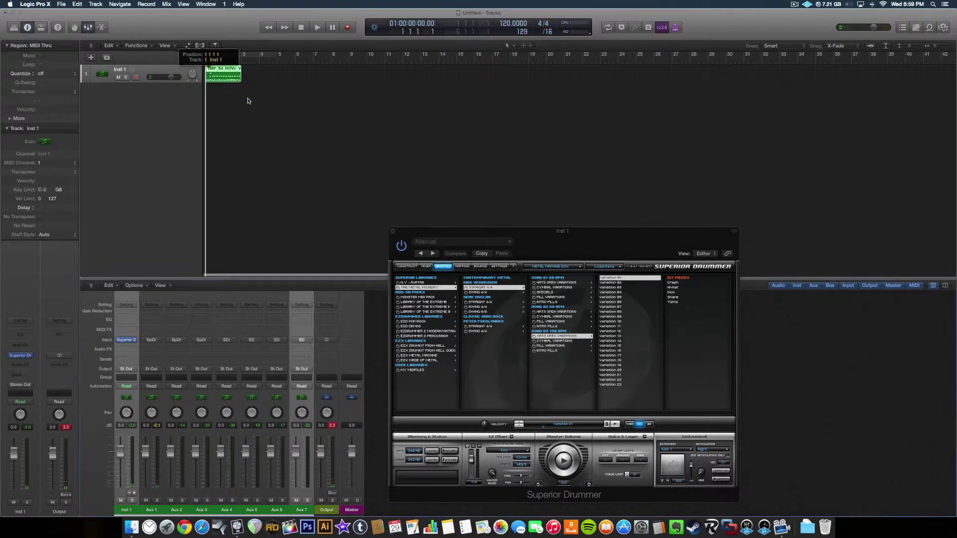
pyautogui.click(393, 234)
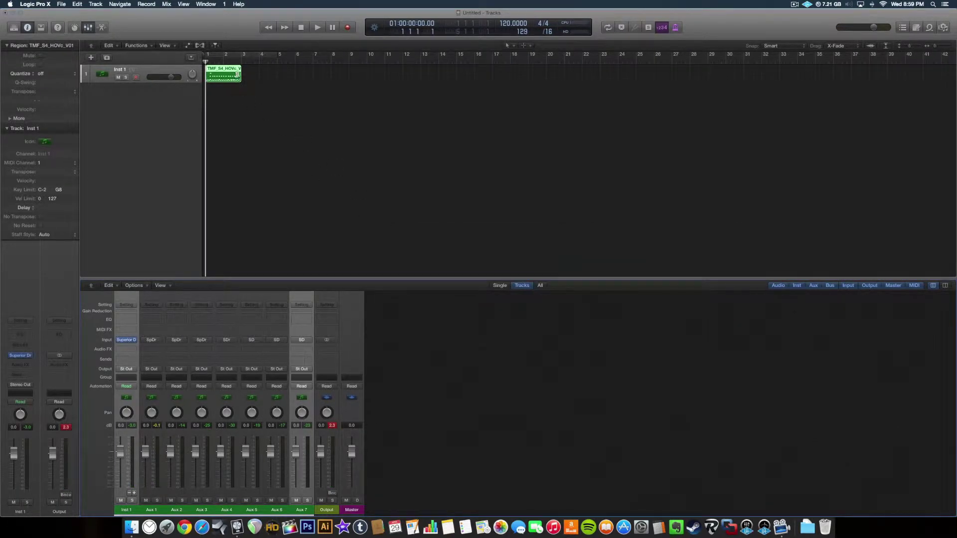
pyautogui.moveTo(241, 72); pyautogui.dragTo(280, 73)
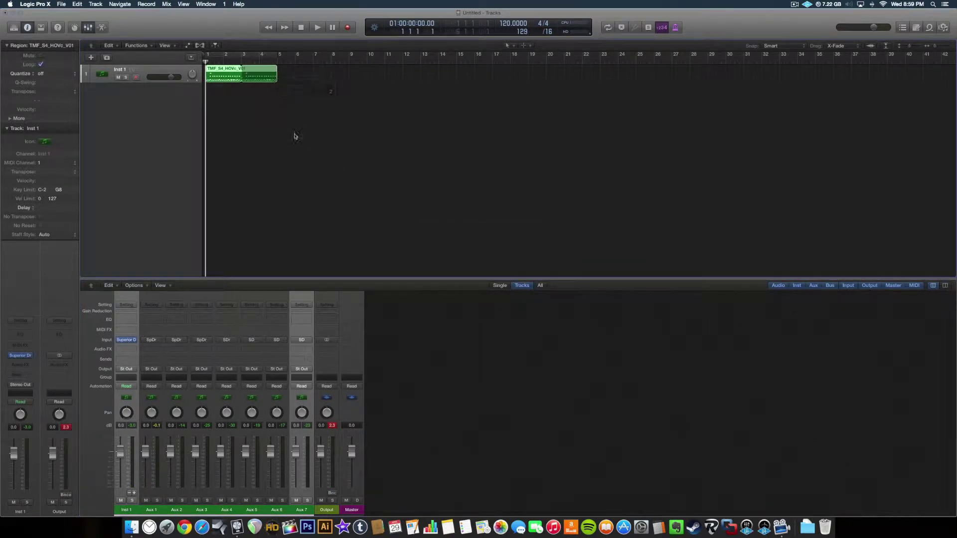
# Step: Lower the Master channel's level to about -14.4 dB and play the drum loop to check the channels
pyautogui.moveTo(352, 451); pyautogui.dragTo(352, 466)
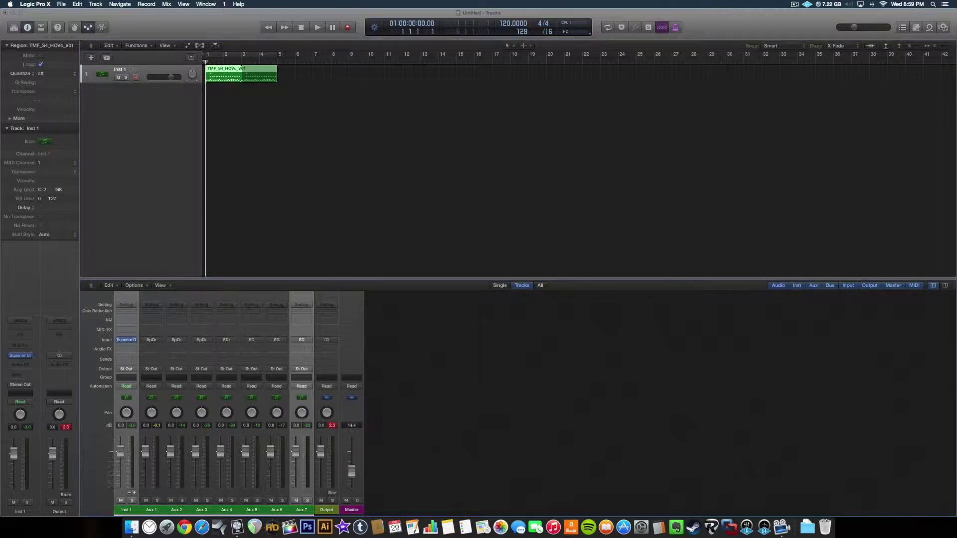
pyautogui.press('space')
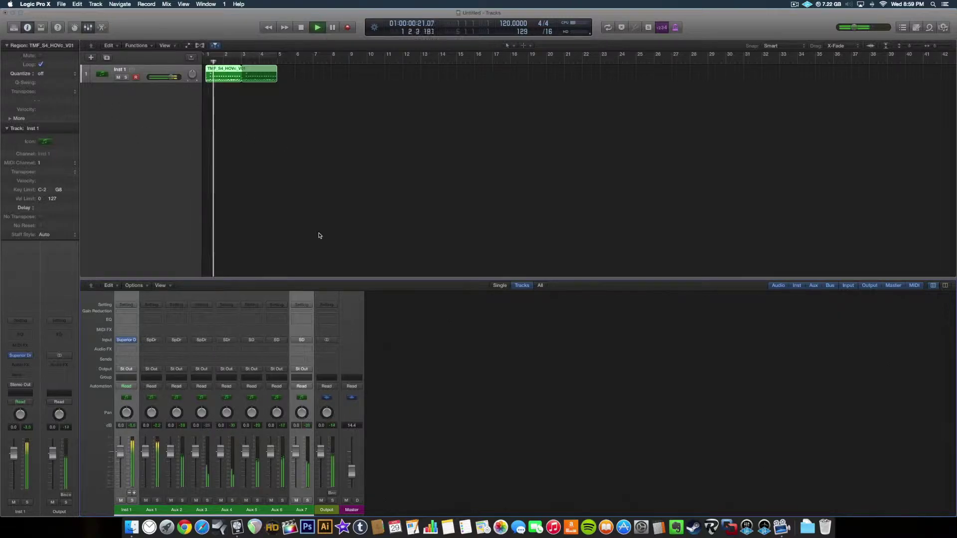
pyautogui.press('space')
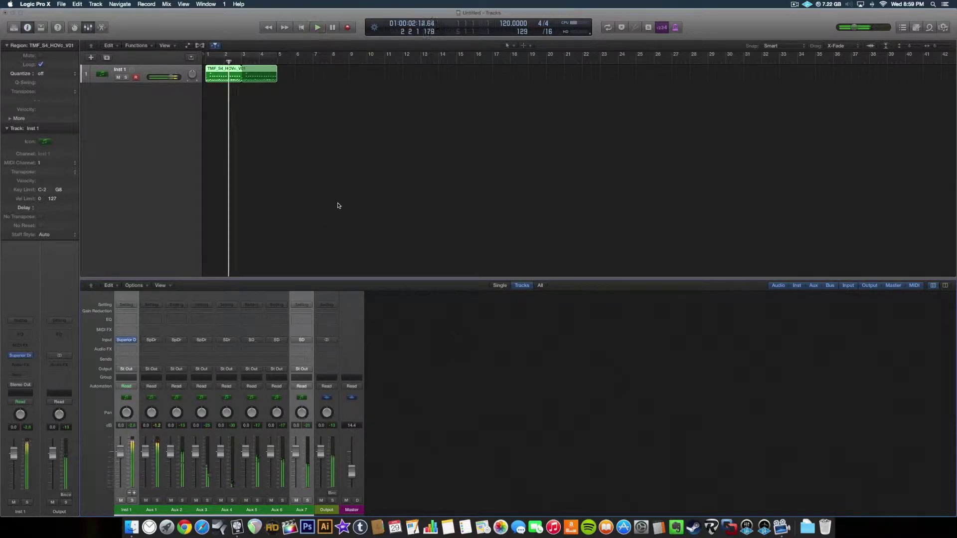
# Step: Try an eighth aux channel for the Inst 1 outputs and play the loop to check it for signal
pyautogui.click(134, 494)
pyautogui.press('space')
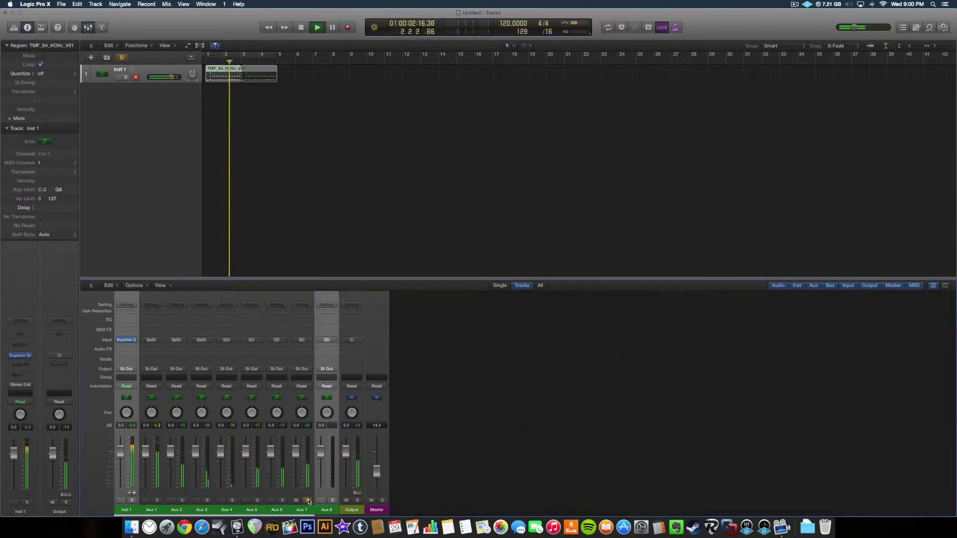
pyautogui.press('space')
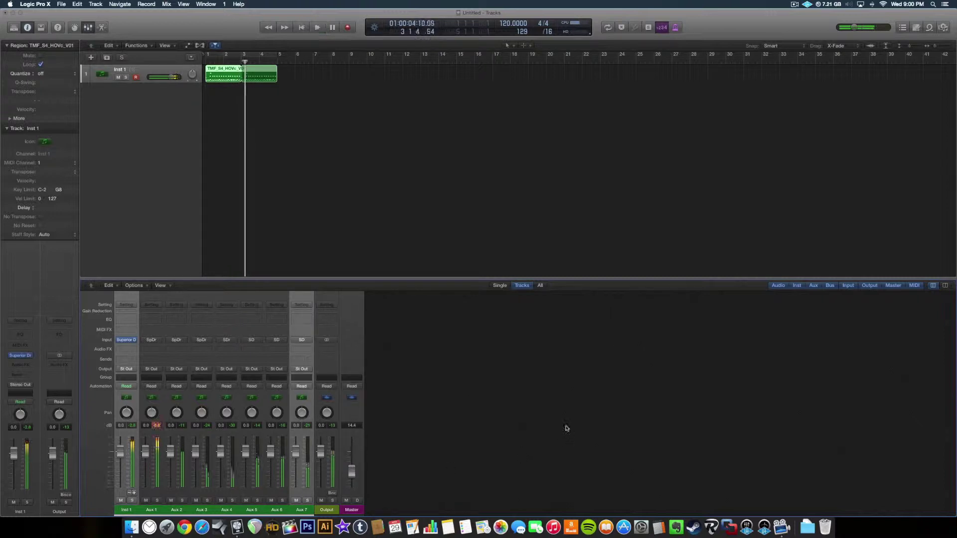
# Step: Rename the Aux 7 channel Verb and the first four mixer channels Kick, Snare T, Snare B and HH
pyautogui.doubleClick(301, 510)
pyautogui.write('Verb')
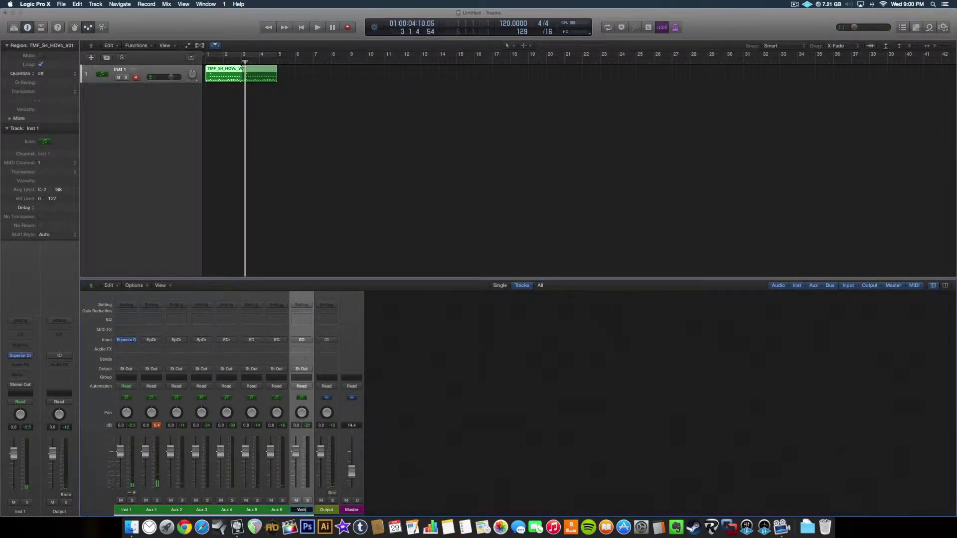
pyautogui.doubleClick(125, 512)
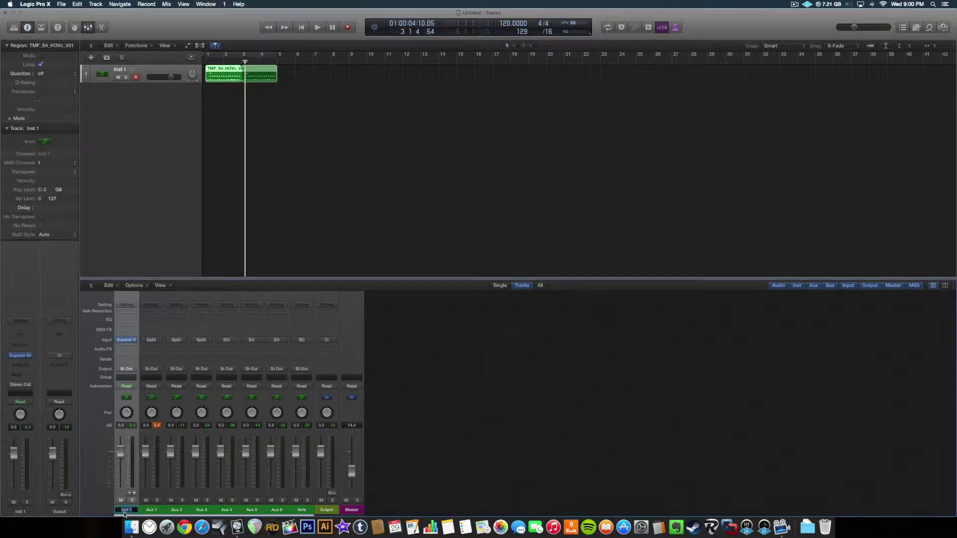
pyautogui.write('Kick')
pyautogui.press('Tab')
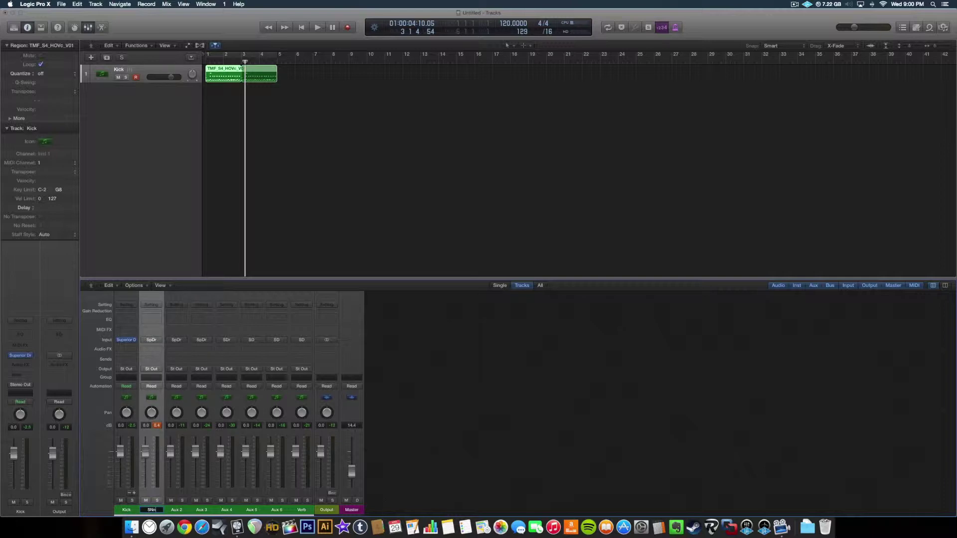
pyautogui.press('Tab')
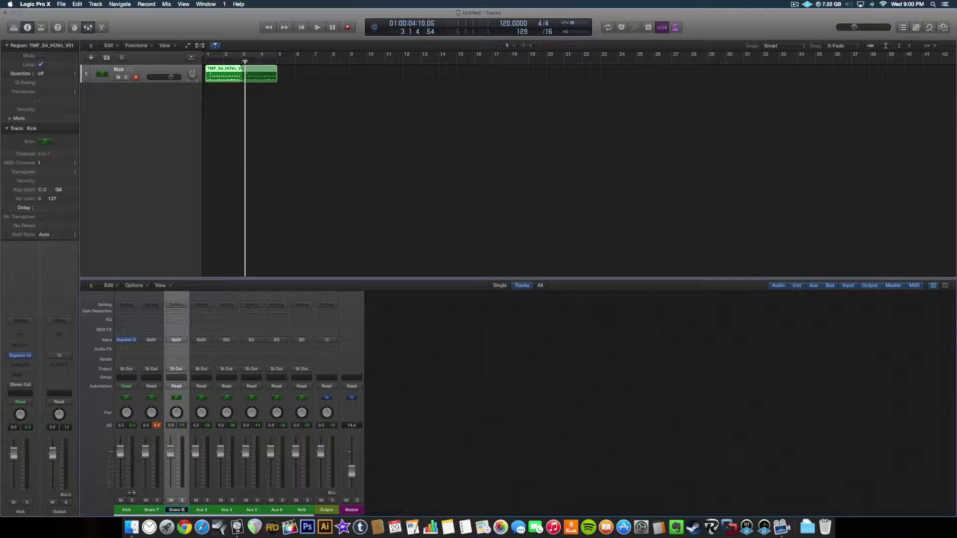
pyautogui.write('Snare 2')
pyautogui.press('Tab')
pyautogui.press('Tab')
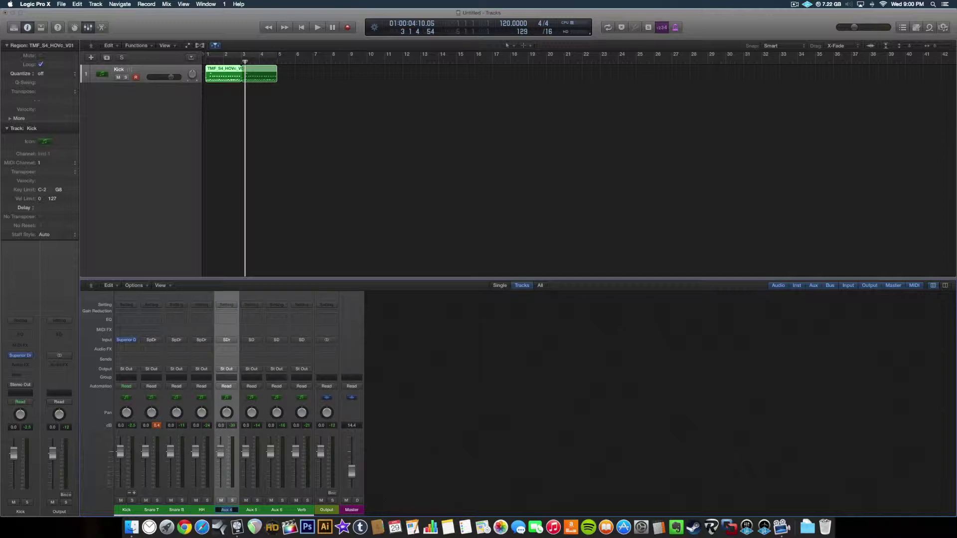
# Step: Play the drum loop to identify the Aux 4 channel and rename it Tom
pyautogui.press('BackSpace')
pyautogui.press('Return')
pyautogui.press('space')
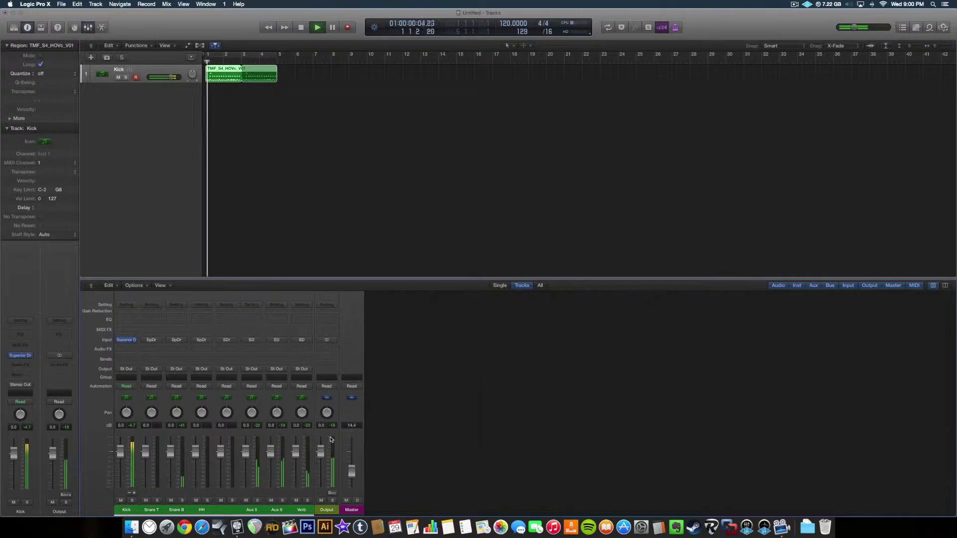
pyautogui.doubleClick(227, 509)
pyautogui.write('Tom')
# Step: Solo the Aux 5 channel, play the loop with cycle mode on, and rename the channel Room
pyautogui.click(252, 506)
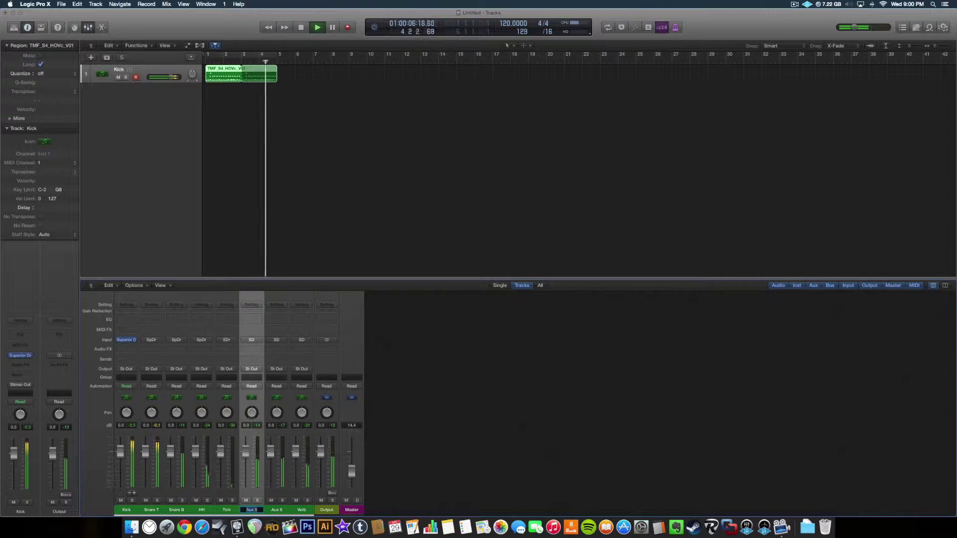
pyautogui.click(257, 500)
pyautogui.press('space')
pyautogui.press('Return')
pyautogui.press('space')
pyautogui.press('c')
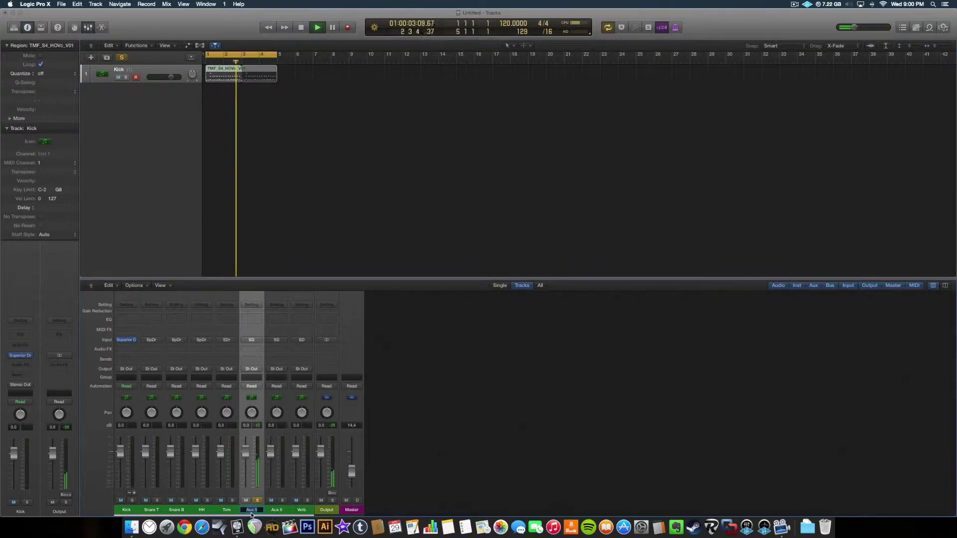
pyautogui.write('Room')
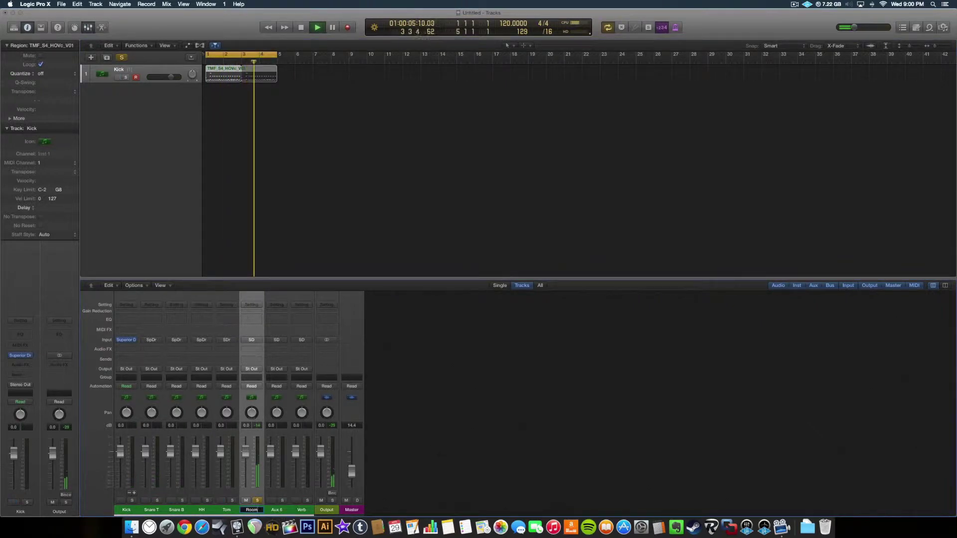
# Step: Rename the Aux 6 channel AMB, solo it briefly during playback to check it, and clear all solos
pyautogui.press('Tab')
pyautogui.write('AMB')
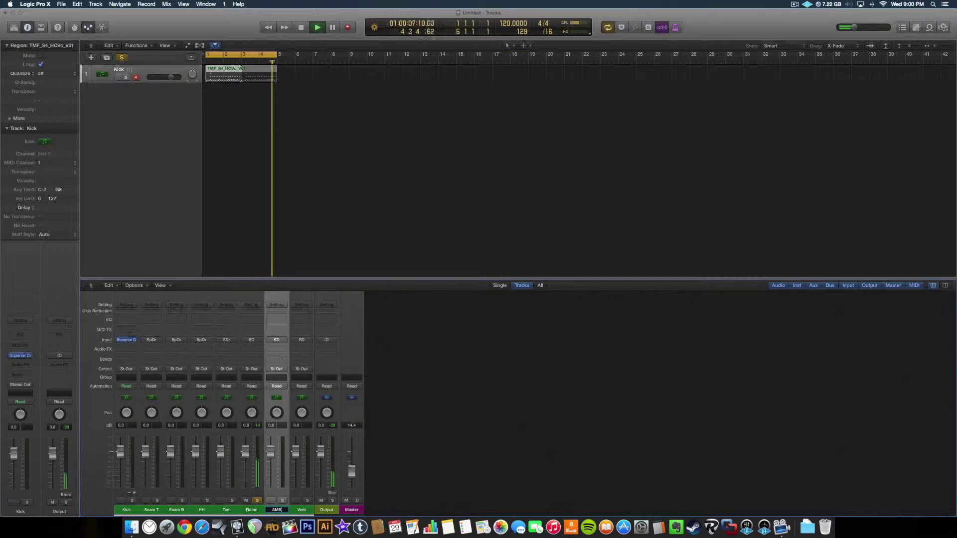
pyautogui.click(282, 500)
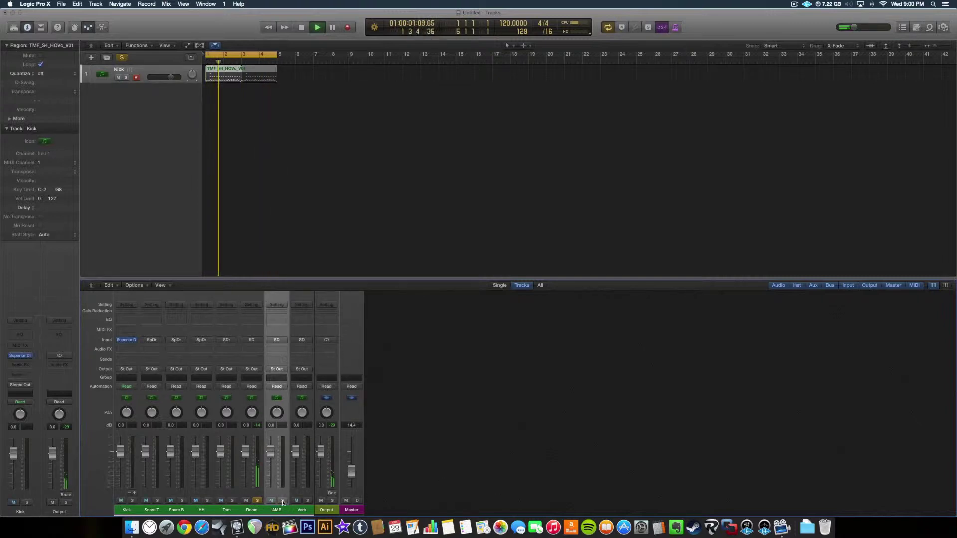
pyautogui.click(257, 500)
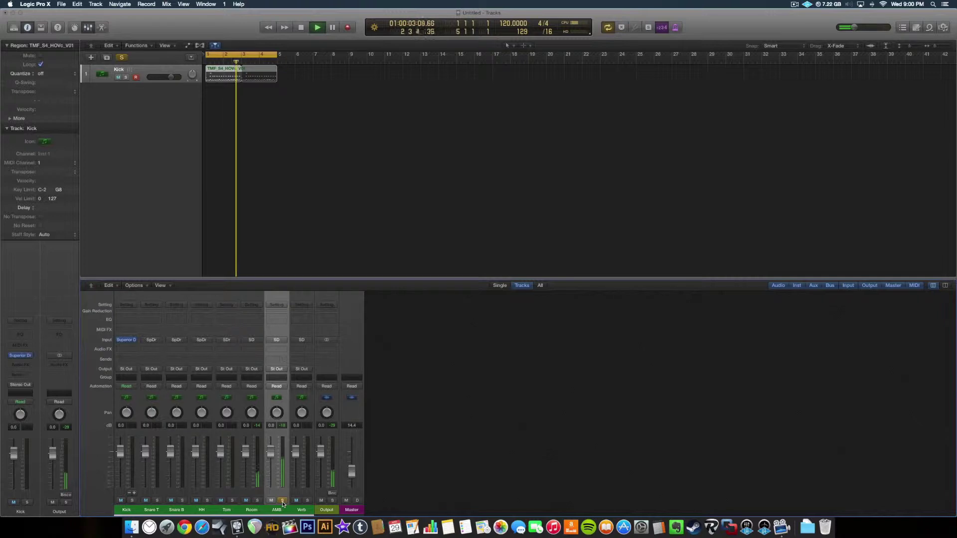
pyautogui.click(282, 500)
pyautogui.click(472, 487)
pyautogui.press('space')
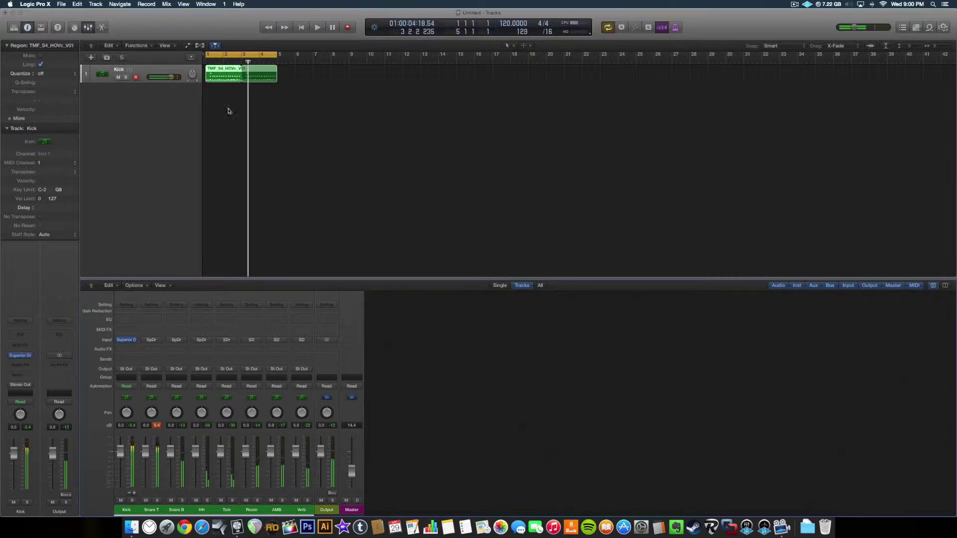
# Step: Add a Channel EQ with the Modern Kick drum preset to the Kick channel and play the loop to hear it
pyautogui.click(182, 121)
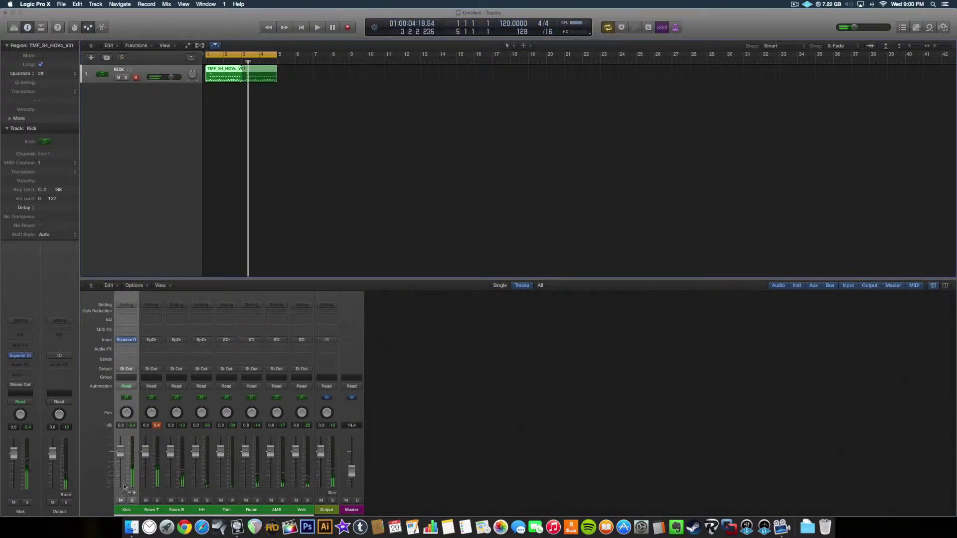
pyautogui.click(129, 321)
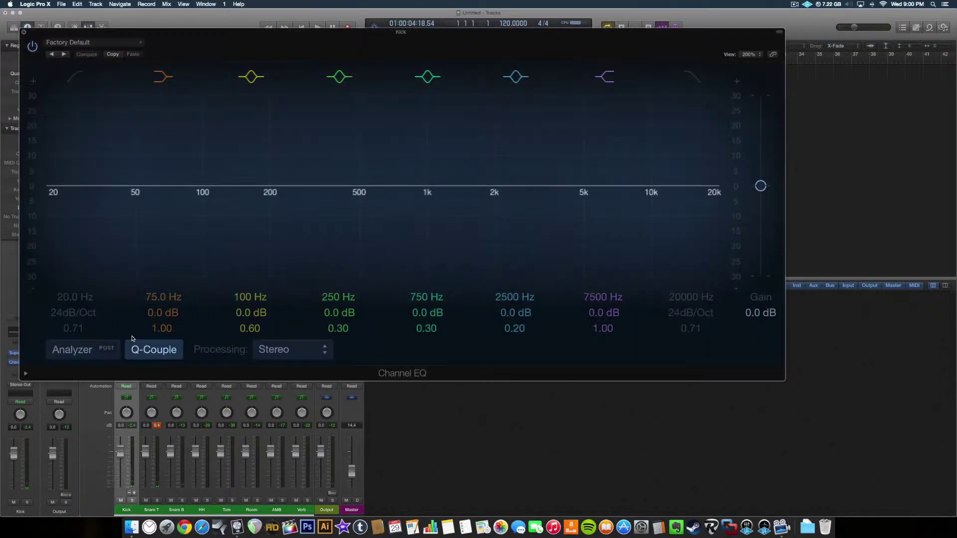
pyautogui.click(67, 43)
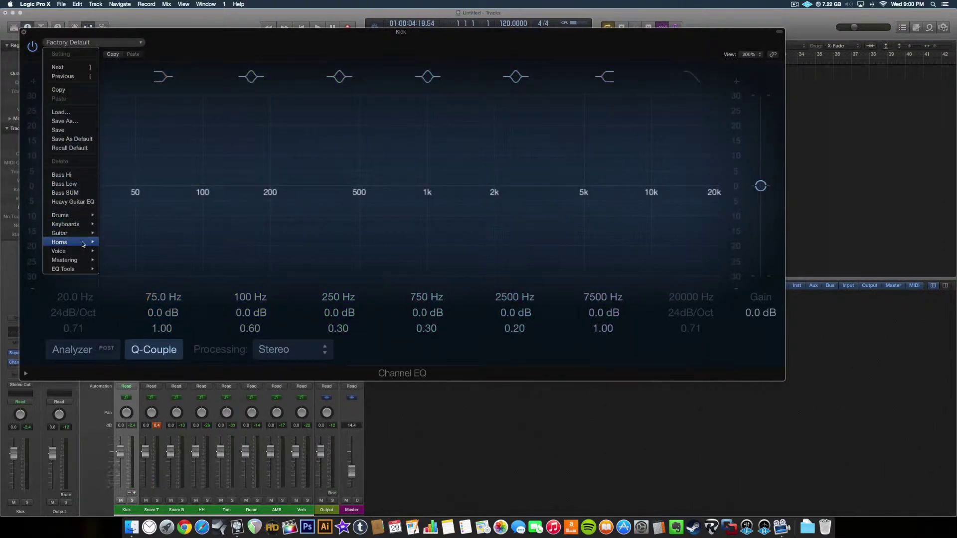
pyautogui.moveTo(83, 244)
pyautogui.moveTo(84, 219)
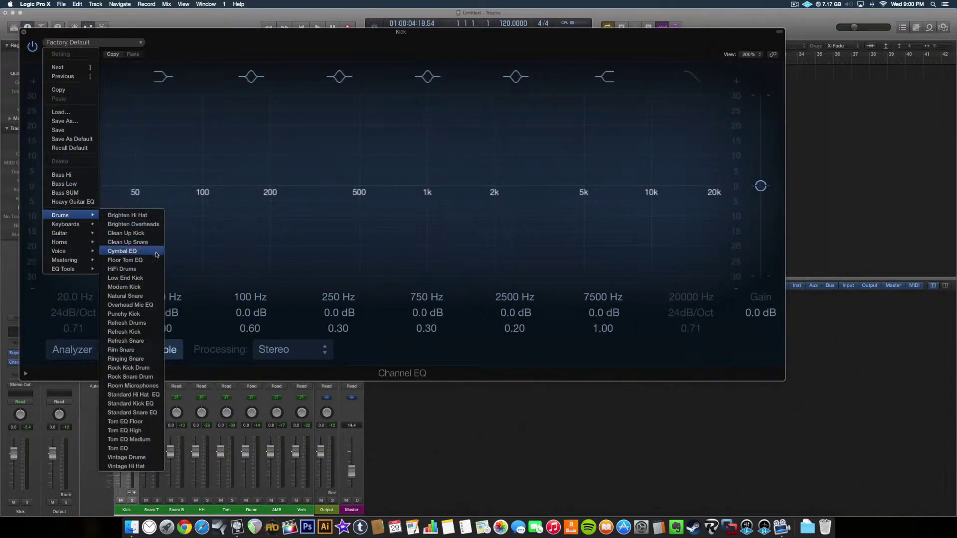
pyautogui.click(148, 287)
pyautogui.press('space')
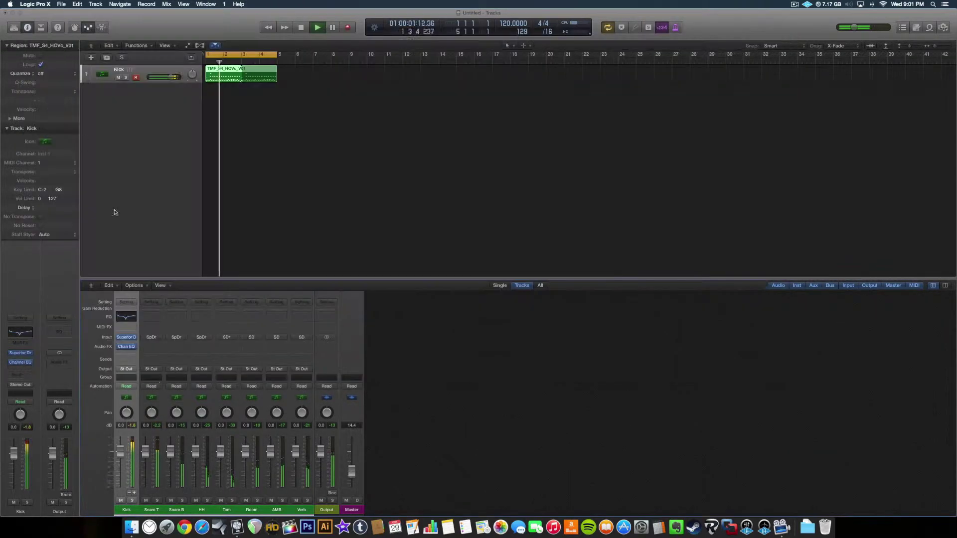
pyautogui.click(24, 31)
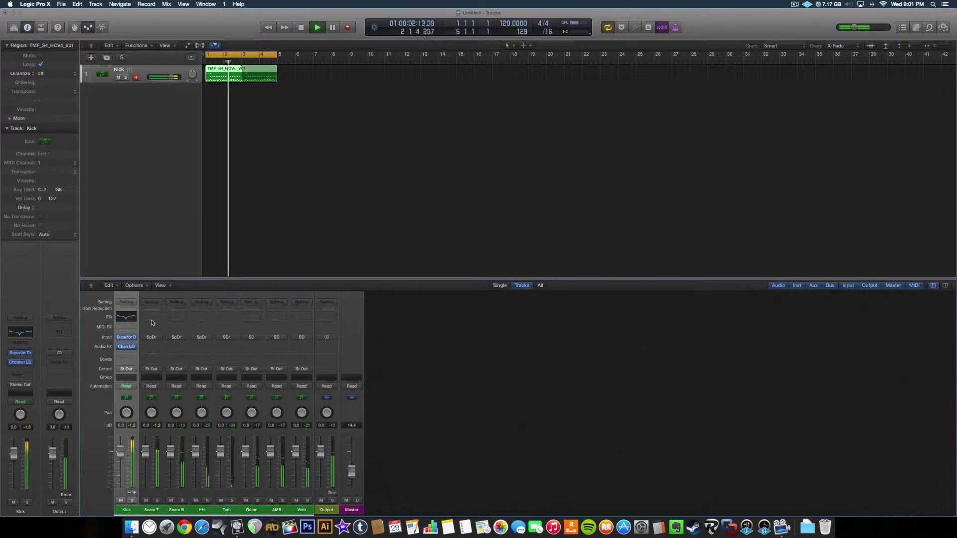
pyautogui.press('space')
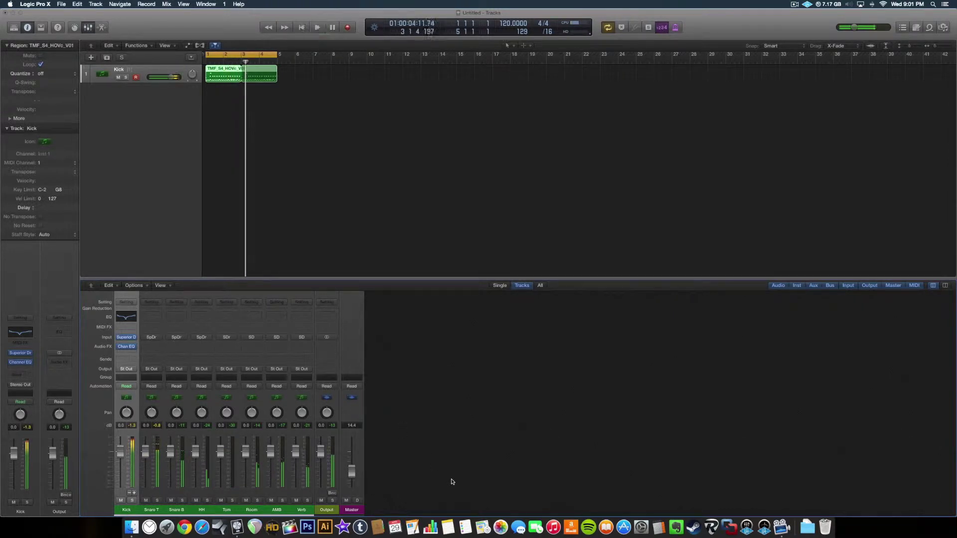
# Step: Route the outputs of the Snare T and Snare B channels together to Bus 10
pyautogui.keyDown('shift'); pyautogui.click(156, 496); pyautogui.keyUp('shift')
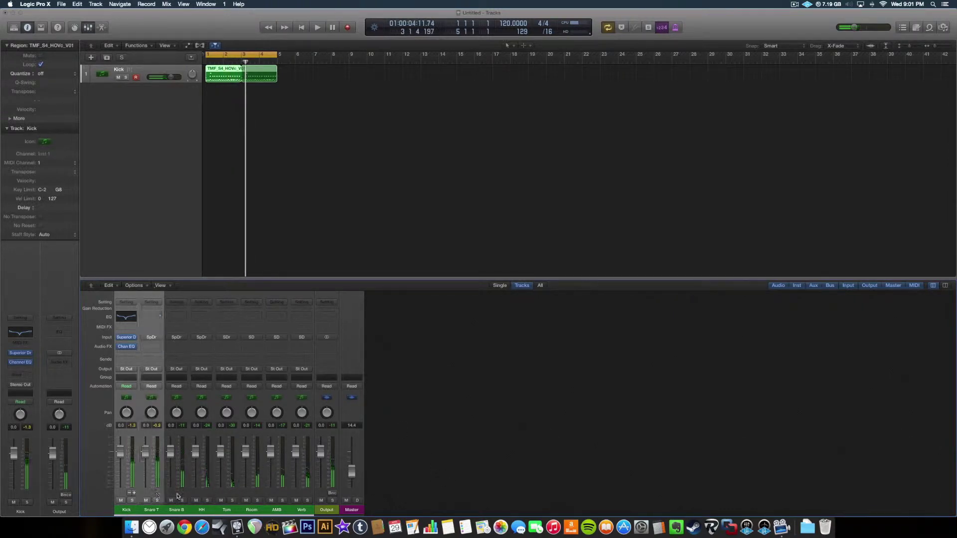
pyautogui.moveTo(165, 510); pyautogui.dragTo(185, 509)
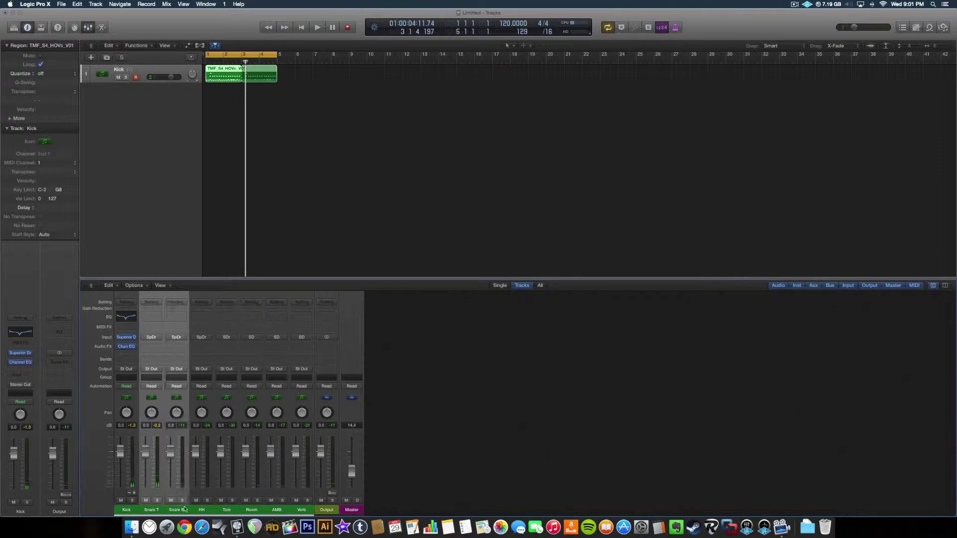
pyautogui.click(183, 370)
pyautogui.moveTo(192, 399)
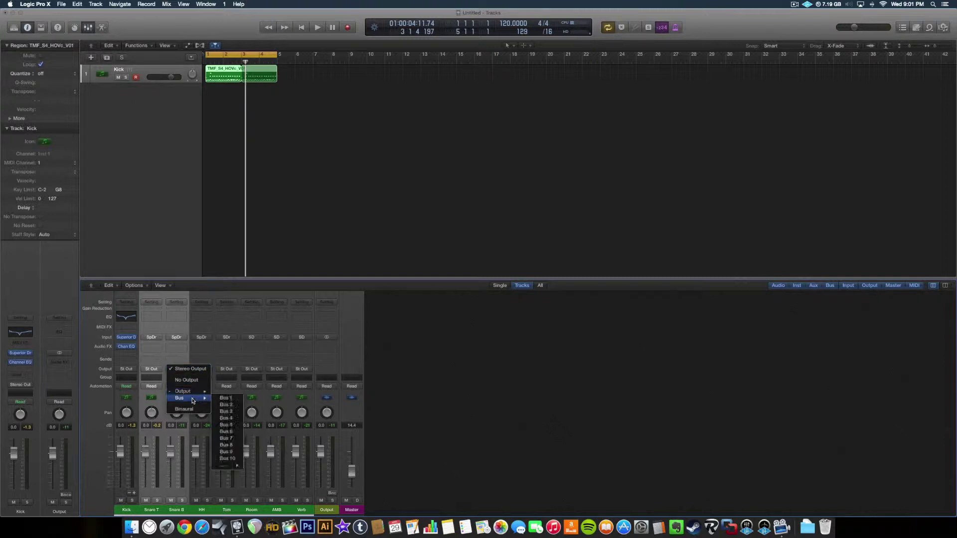
pyautogui.click(228, 458)
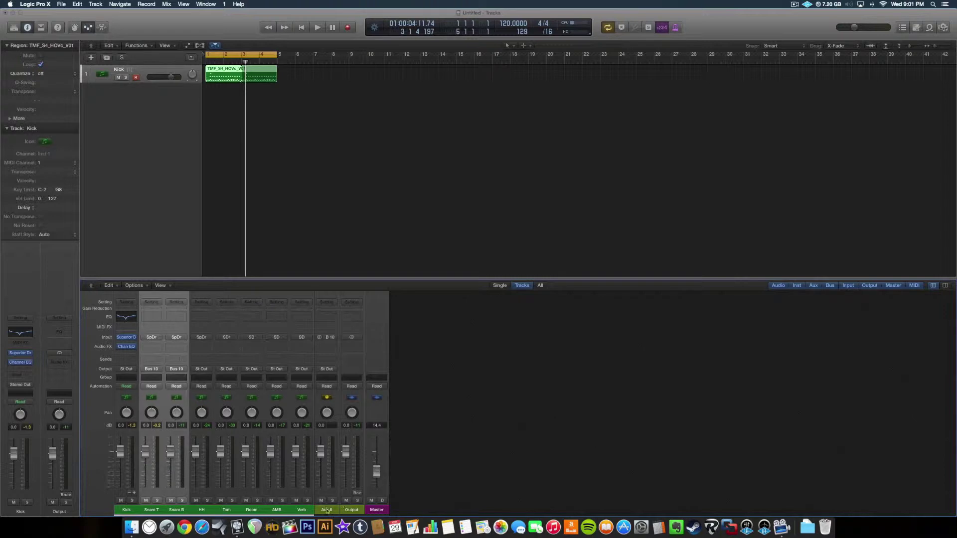
# Step: Rename the new aux channel fed by Bus 10 as Snare Bus
pyautogui.click(327, 511)
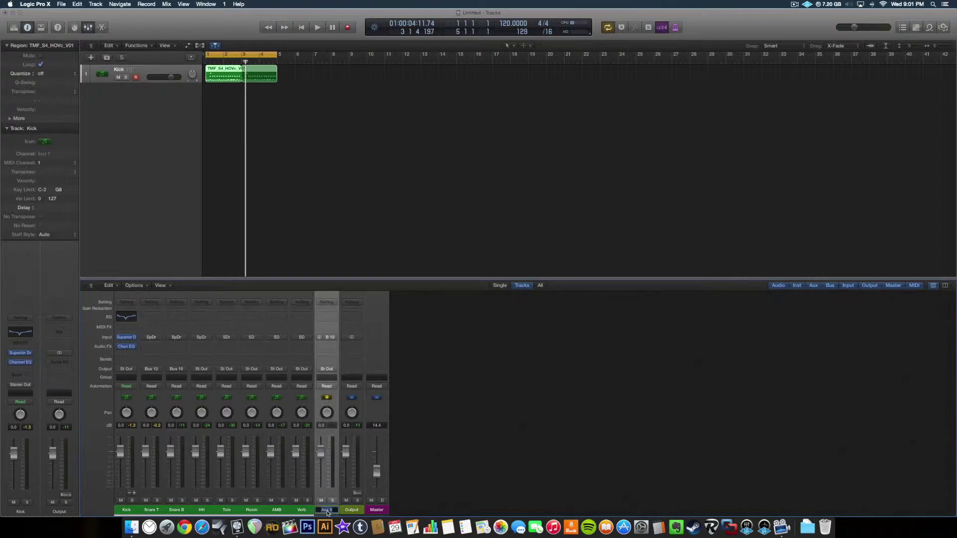
pyautogui.write('NS')
pyautogui.write('Bus')
pyautogui.press('Return')
# Step: Play the loop and briefly solo the Snare Bus channel to check the combined snare signal
pyautogui.press('space')
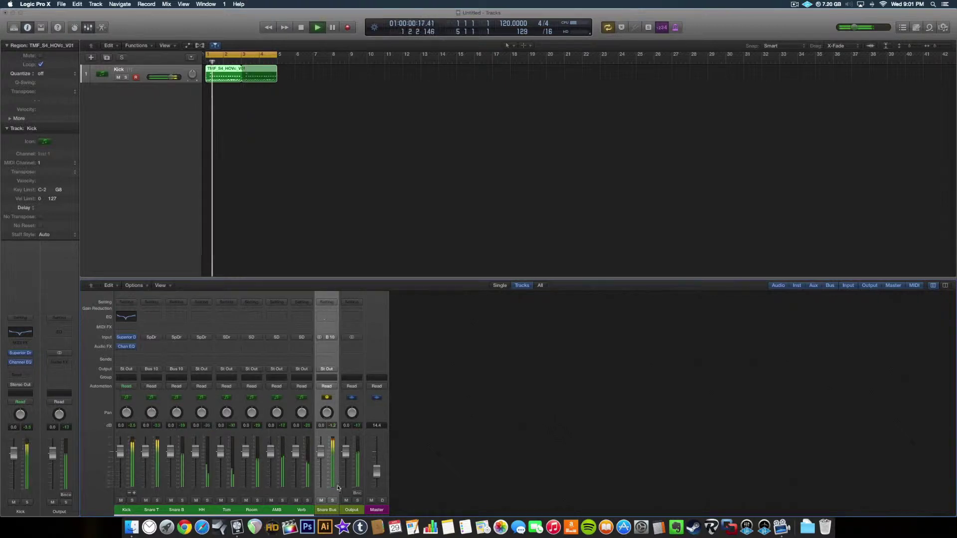
pyautogui.click(333, 500)
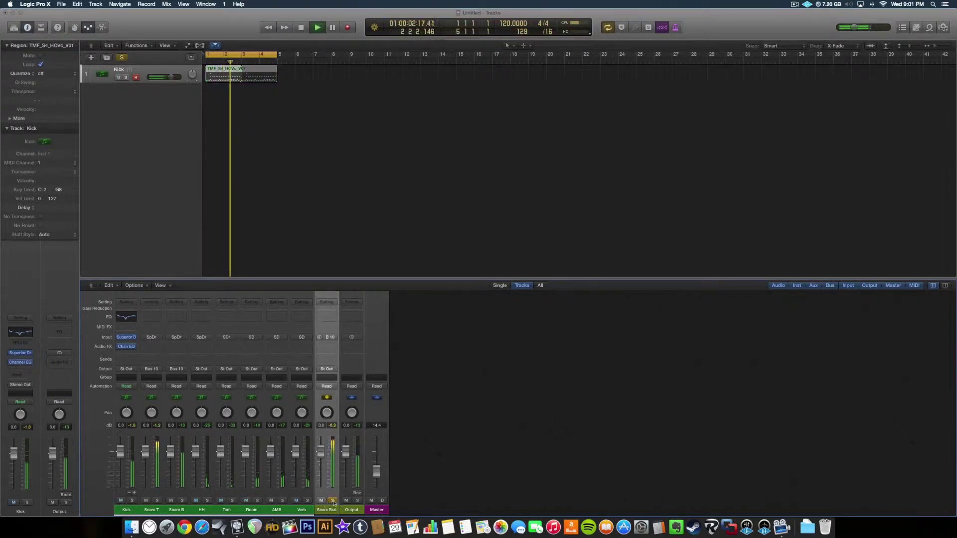
pyautogui.click(321, 501)
pyautogui.press('space')
# Step: Add a Channel EQ with the Rock Snare Drum preset to the Snare Bus channel and play the loop to hear it
pyautogui.click(328, 317)
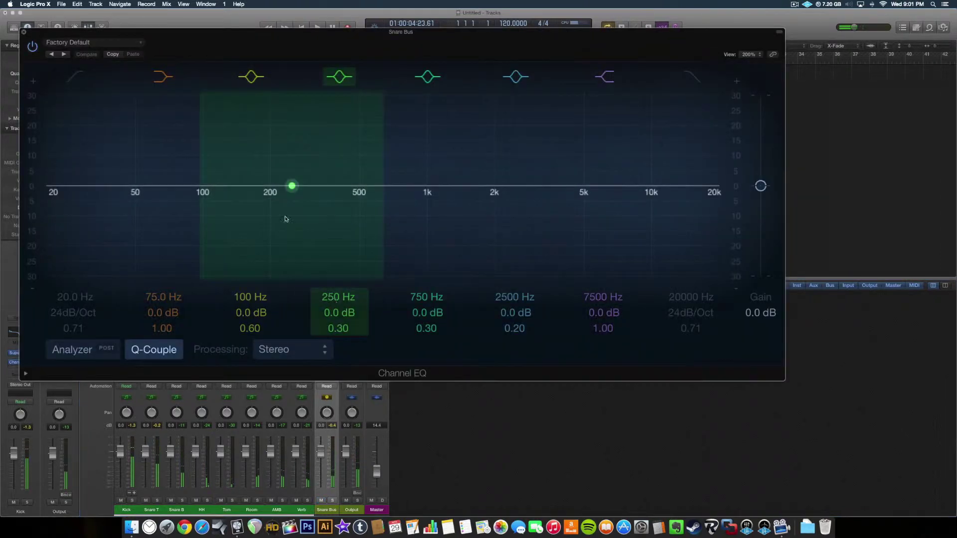
pyautogui.click(60, 44)
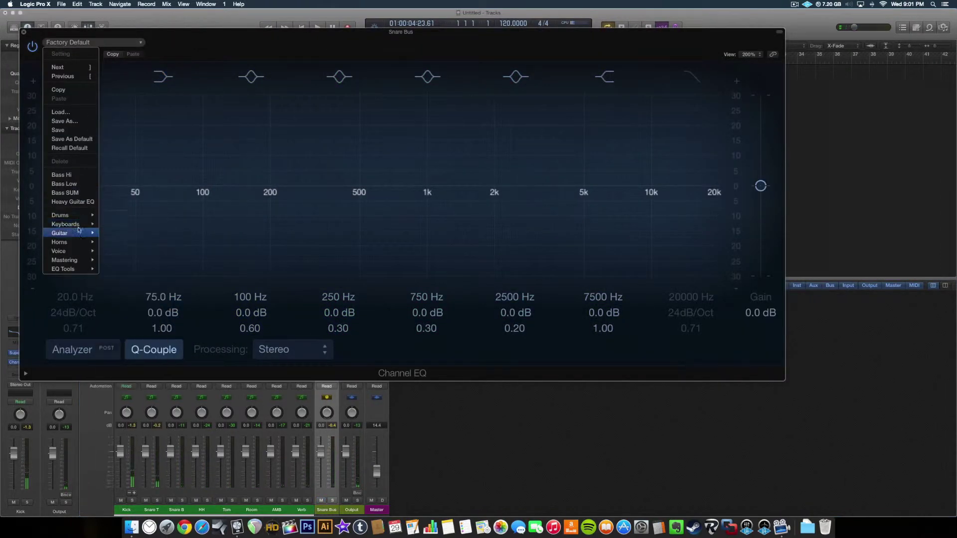
pyautogui.moveTo(95, 217)
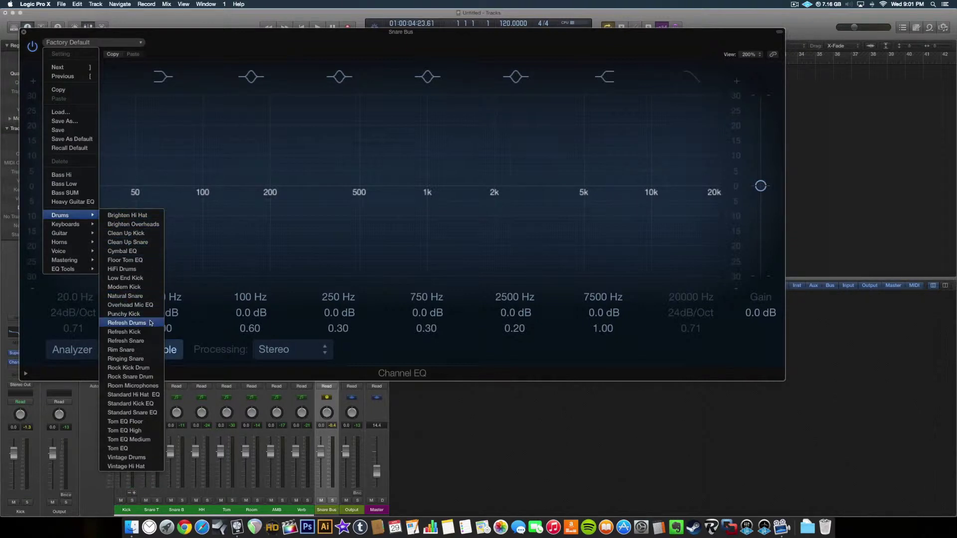
pyautogui.click(144, 376)
pyautogui.press('space')
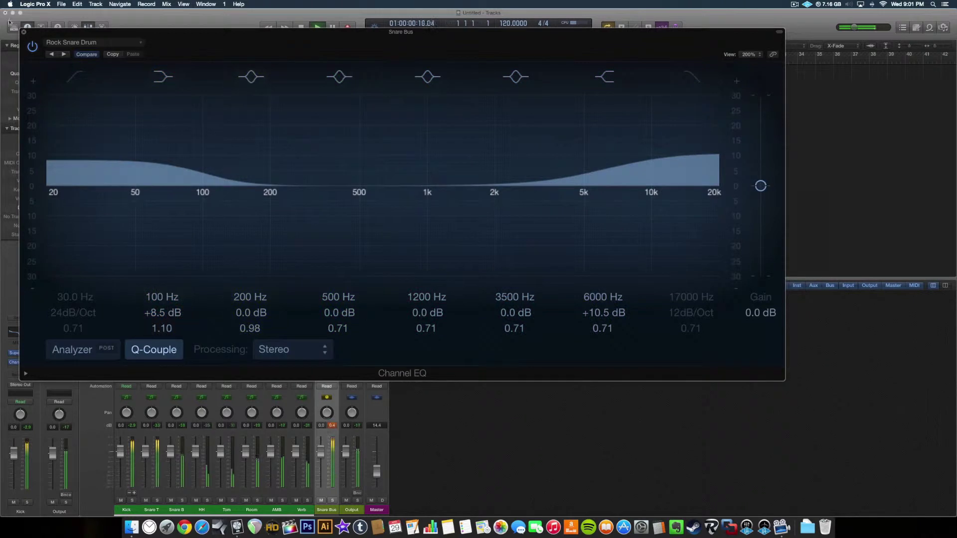
pyautogui.click(24, 31)
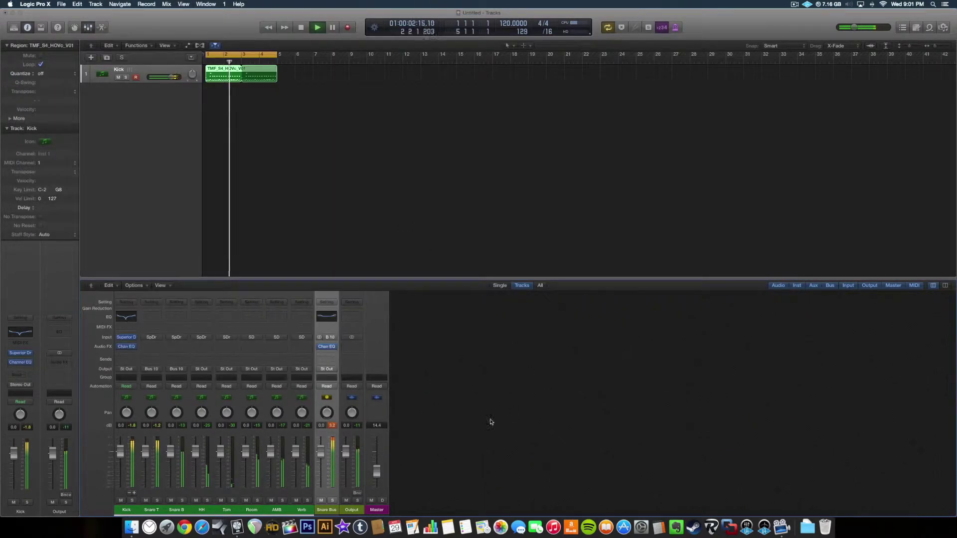
pyautogui.press('space')
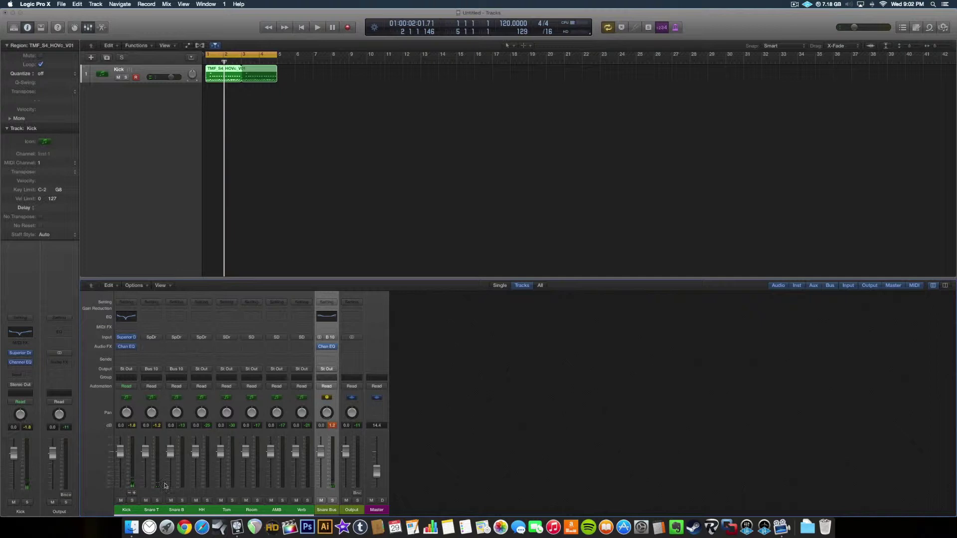
pyautogui.click(125, 513)
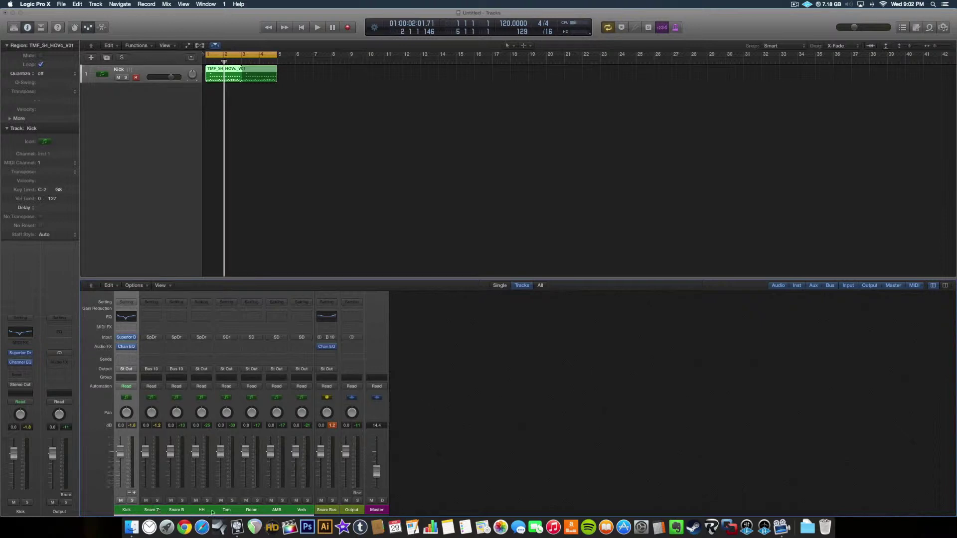
pyautogui.keyDown('shift'); pyautogui.click(331, 512); pyautogui.keyUp('shift')
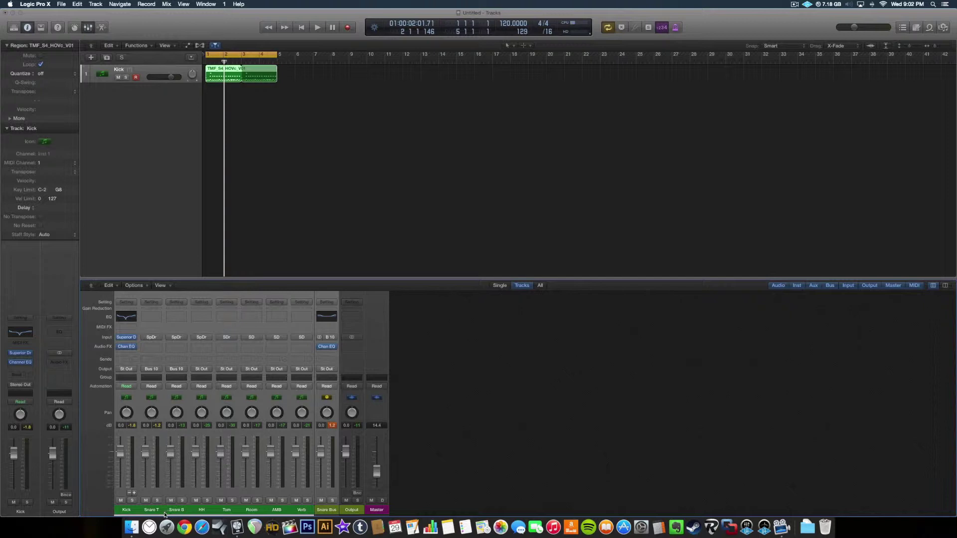
pyautogui.rightClick(331, 514)
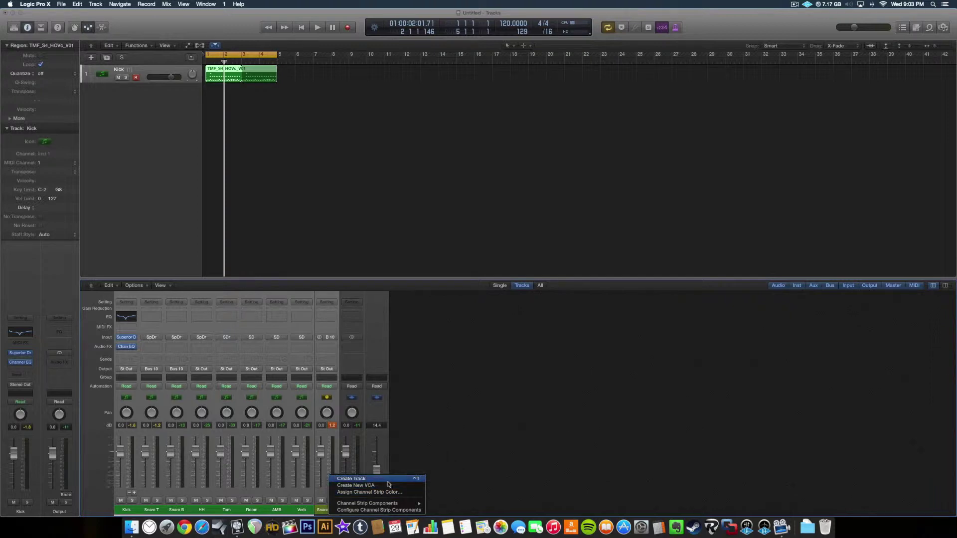
pyautogui.click(500, 466)
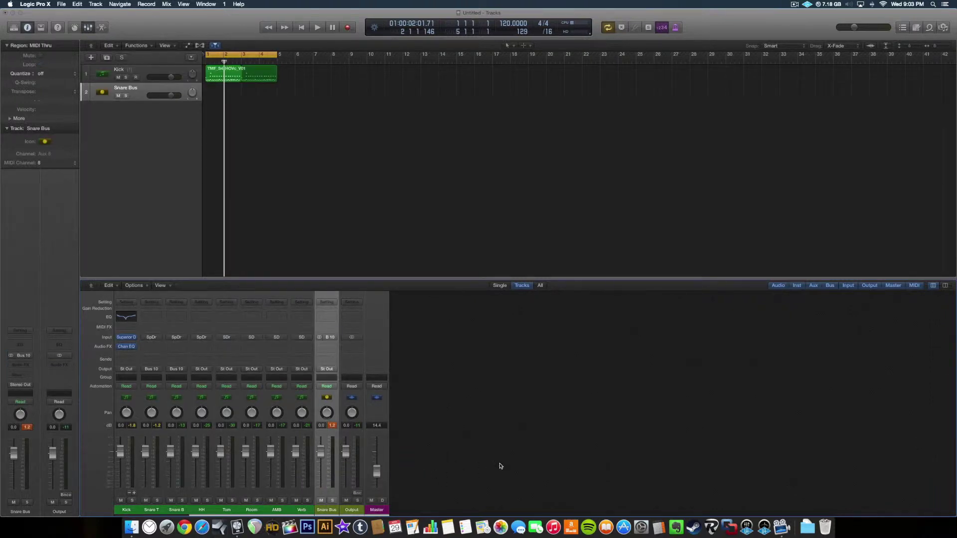
pyautogui.press('super+z')
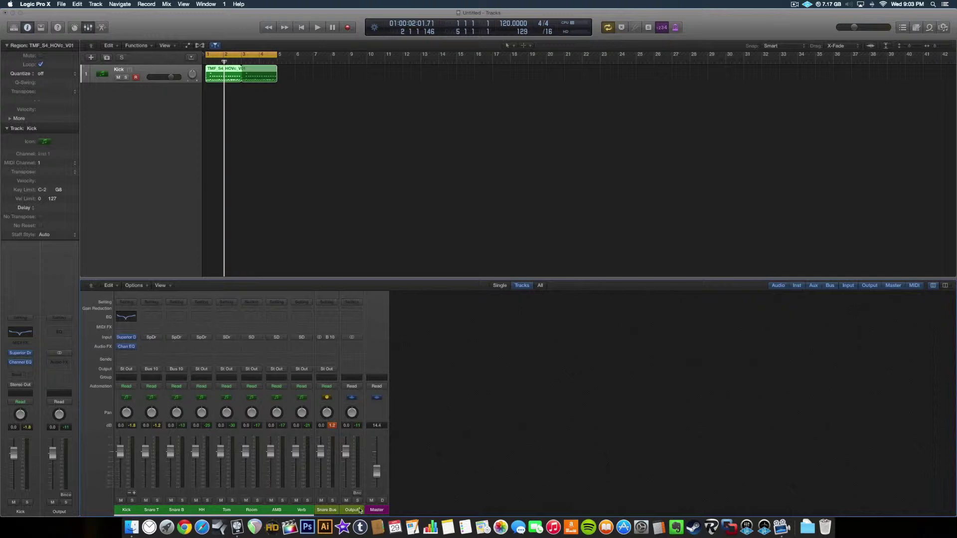
# Step: Create arrangement tracks for all mixer channels from Kick through Snare Bus and play the loop to check their levels
pyautogui.click(324, 510)
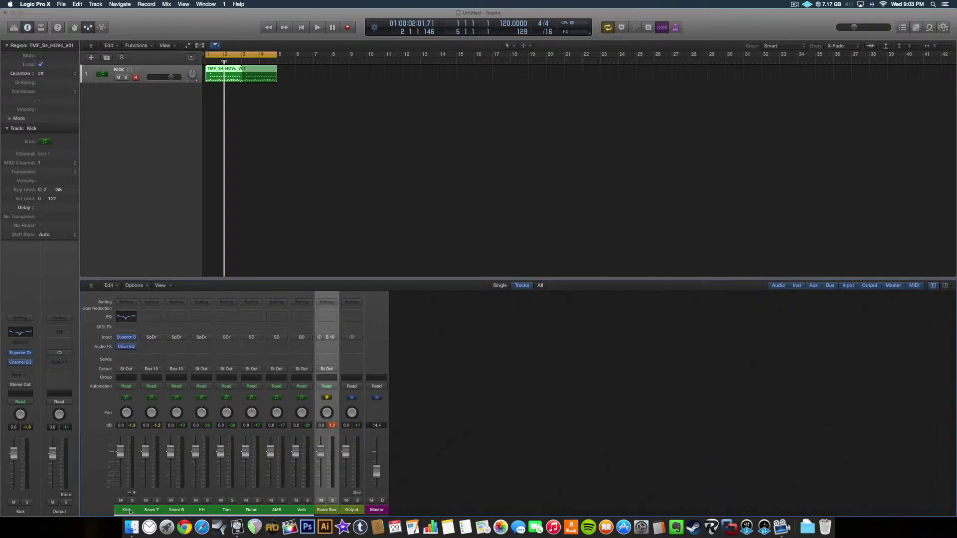
pyautogui.click(129, 511)
pyautogui.click(329, 511)
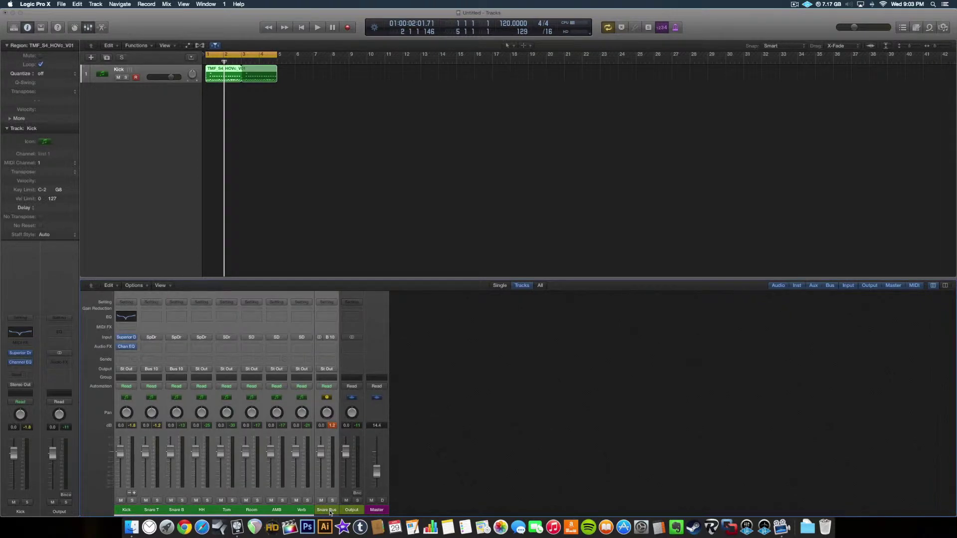
pyautogui.hotkey('ctrl', 't')
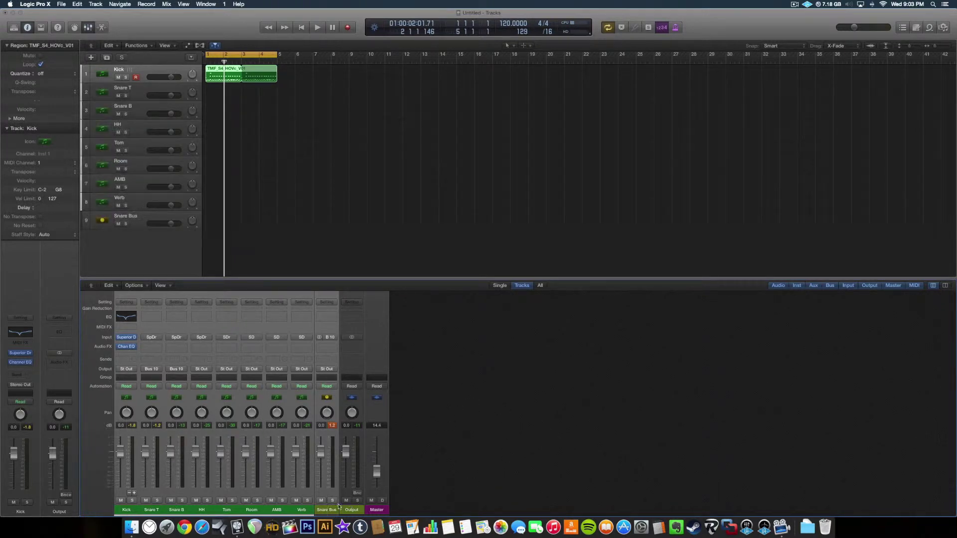
pyautogui.rightClick(328, 511)
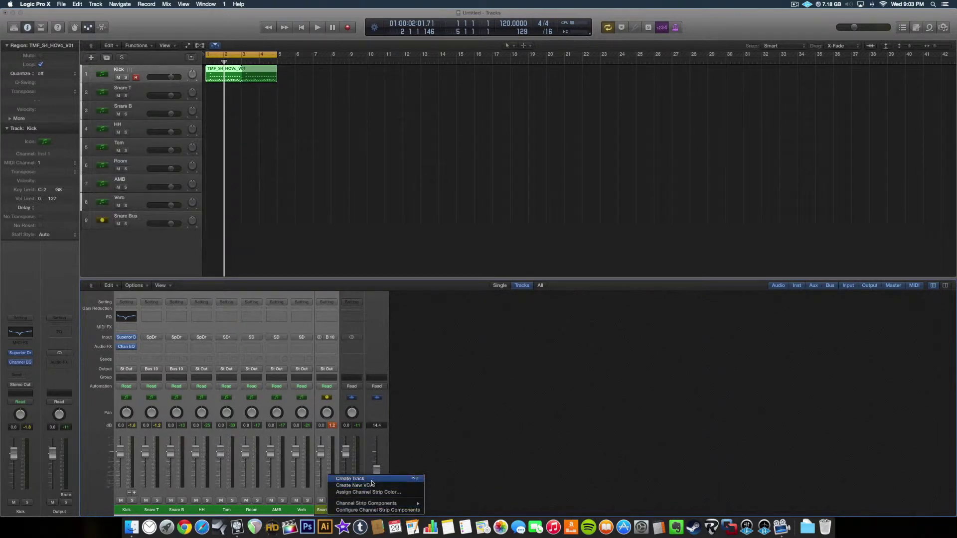
pyautogui.click(557, 443)
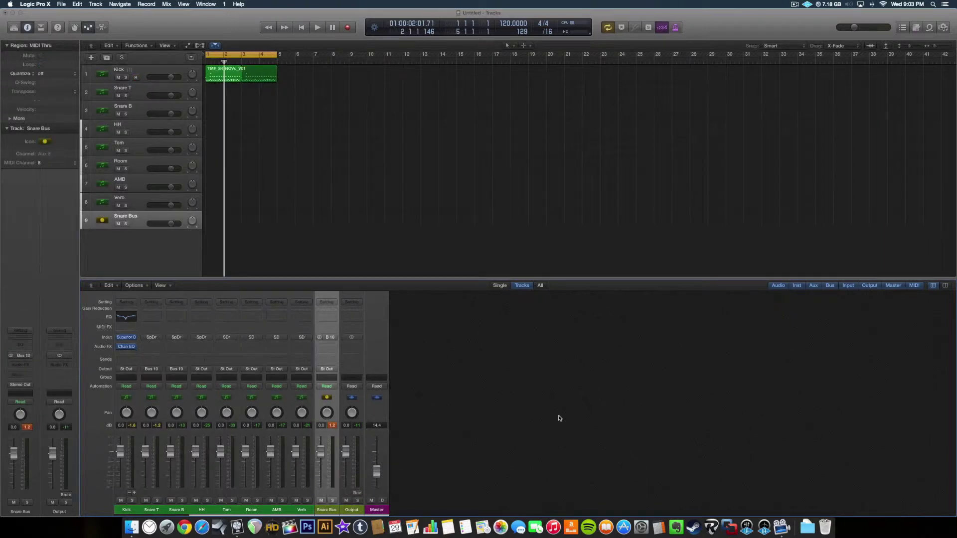
pyautogui.press('space')
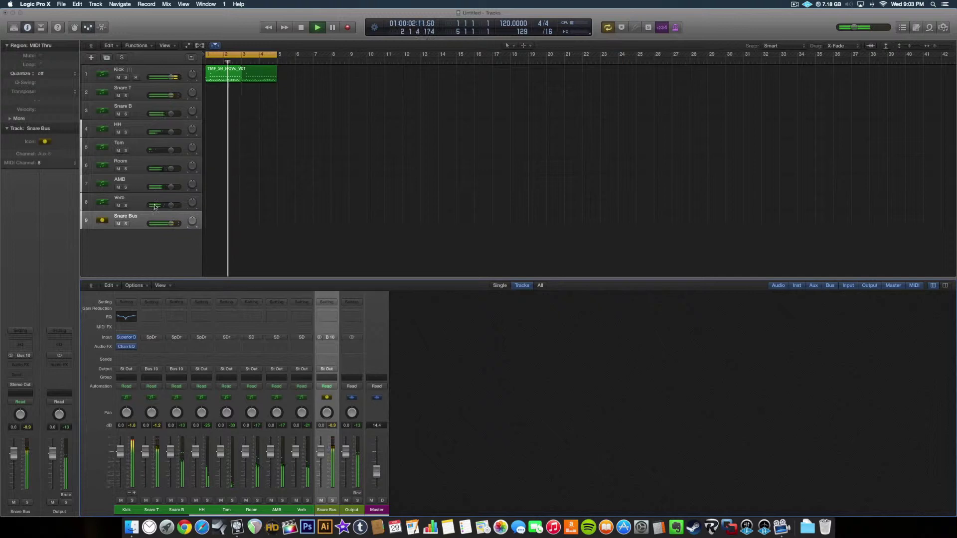
pyautogui.press('space')
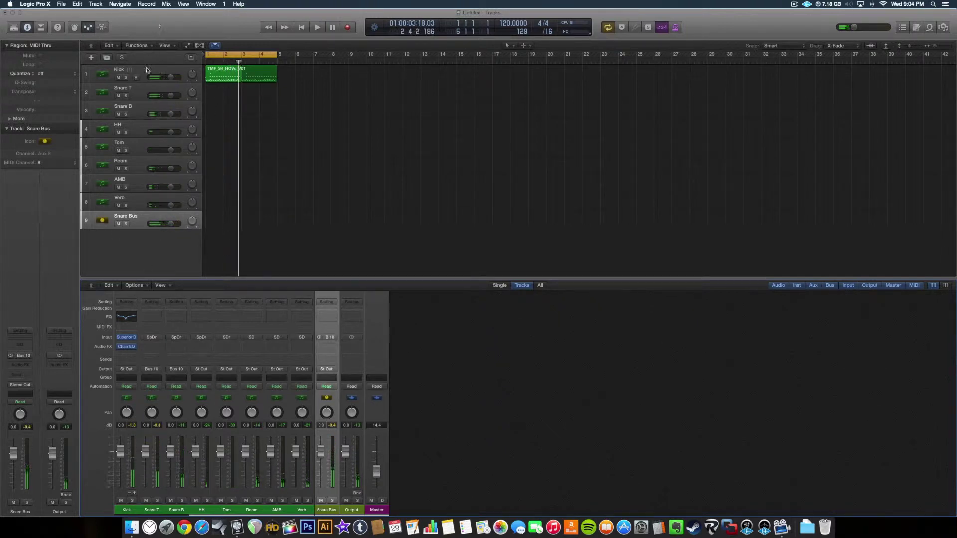
# Step: Group all tracks from Kick through Snare Bus into a Summing Stack
pyautogui.click(146, 73)
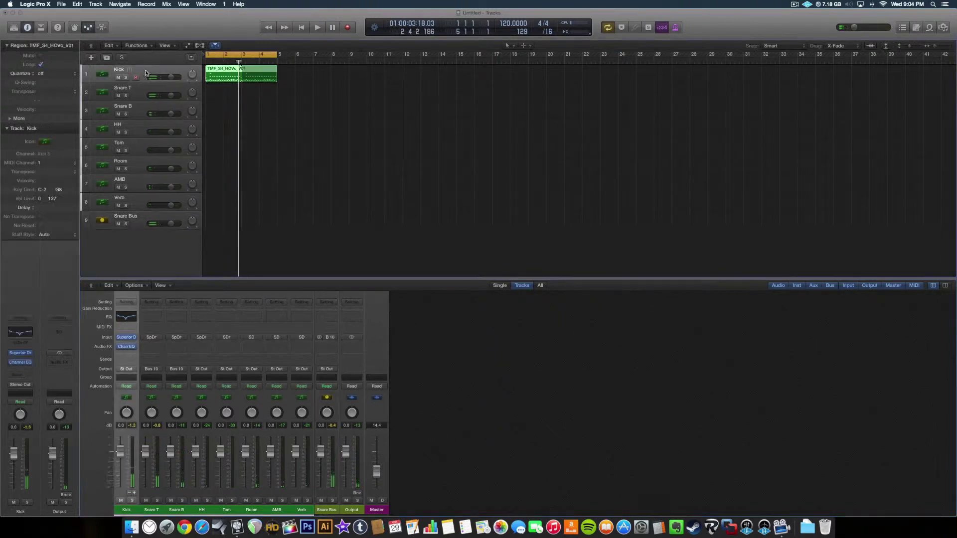
pyautogui.rightClick(142, 221)
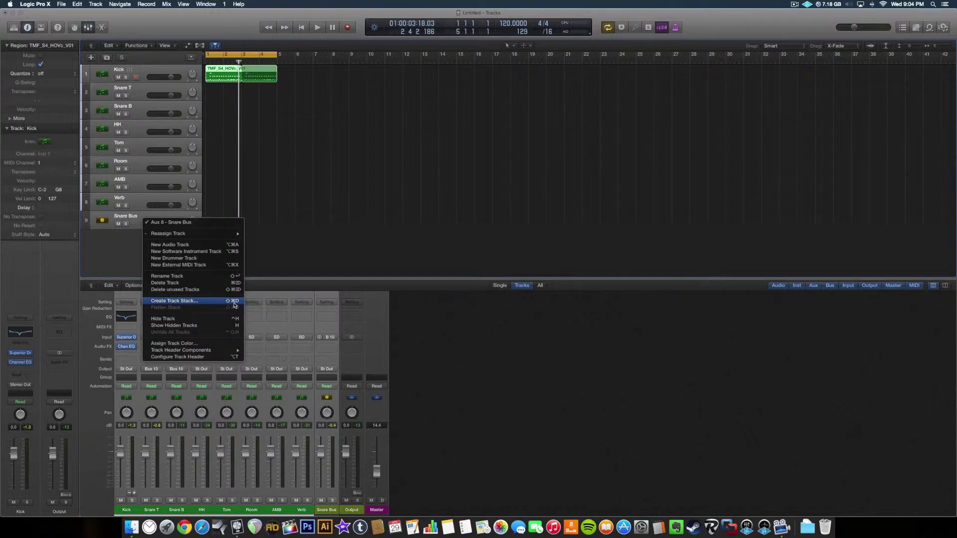
pyautogui.click(123, 263)
pyautogui.press('shift+super+d')
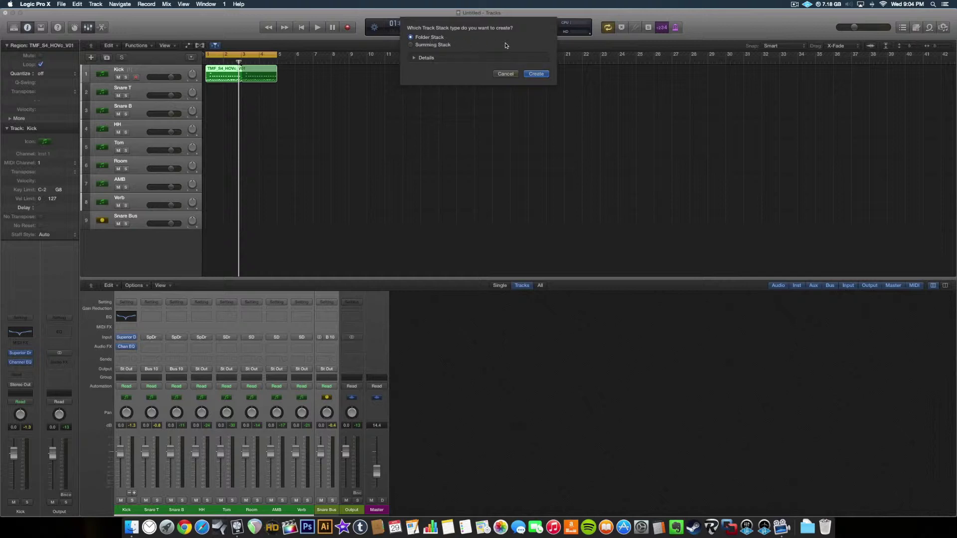
pyautogui.click(430, 45)
pyautogui.click(536, 74)
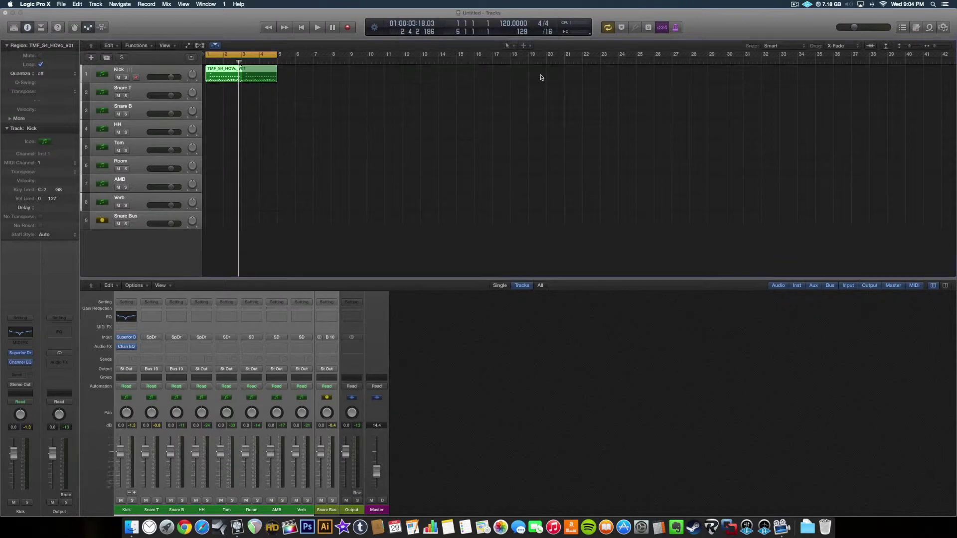
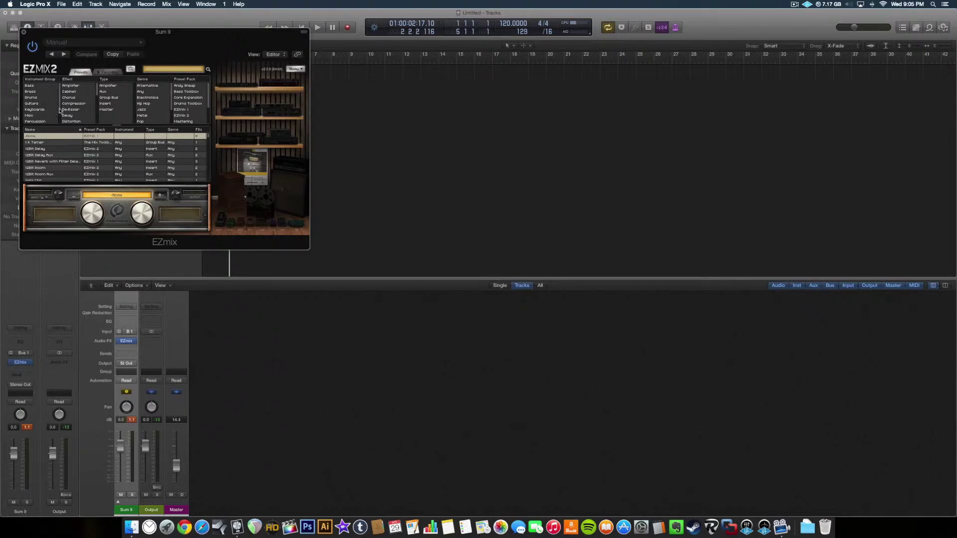
# Step: Filter the EZmix presets by Drums, Group Bus and Metal, load Transient Drum Bus and play the loop through it
pyautogui.click(32, 98)
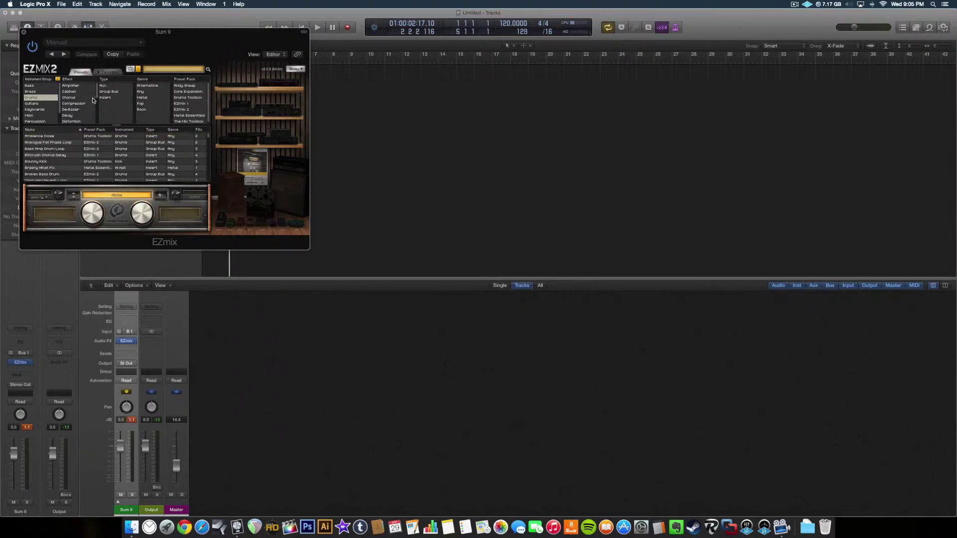
pyautogui.click(110, 93)
pyautogui.click(143, 92)
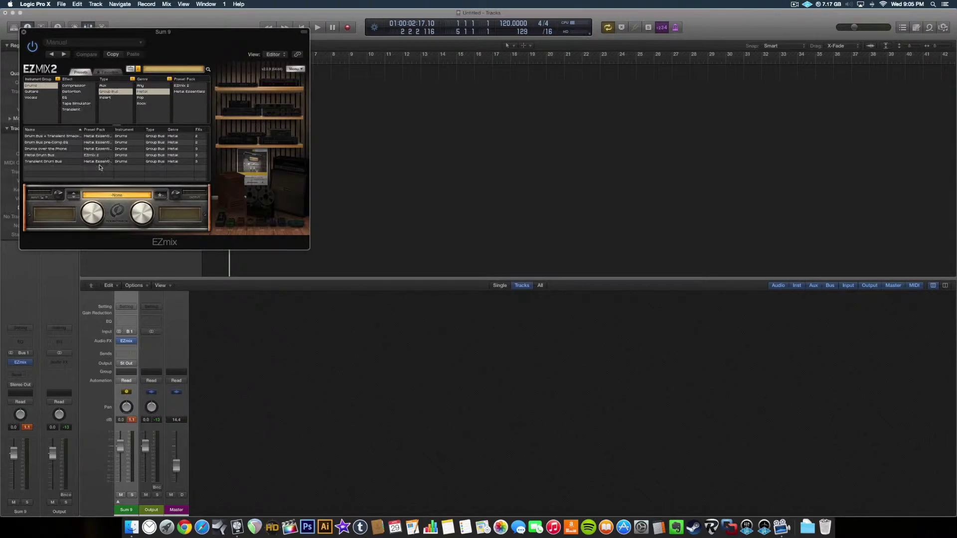
pyautogui.click(54, 161)
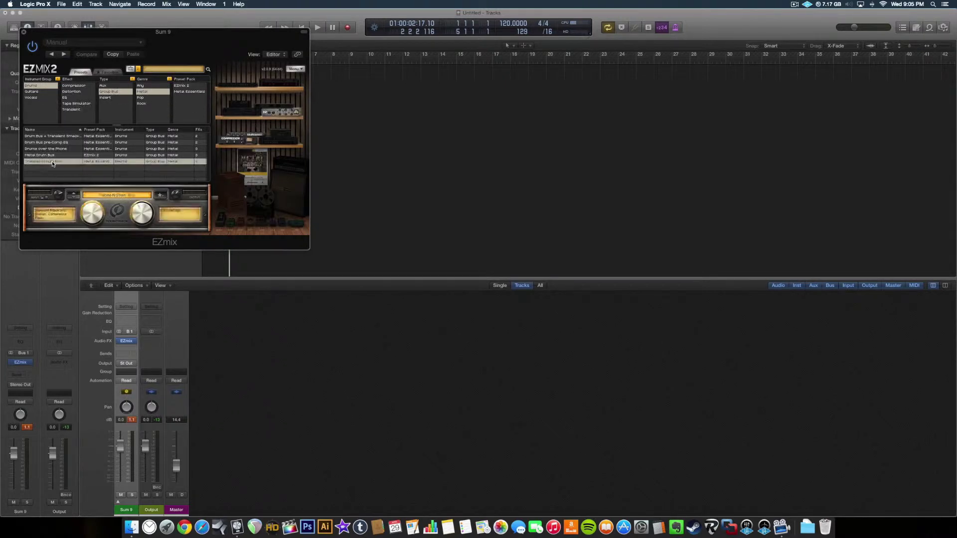
pyautogui.press('space')
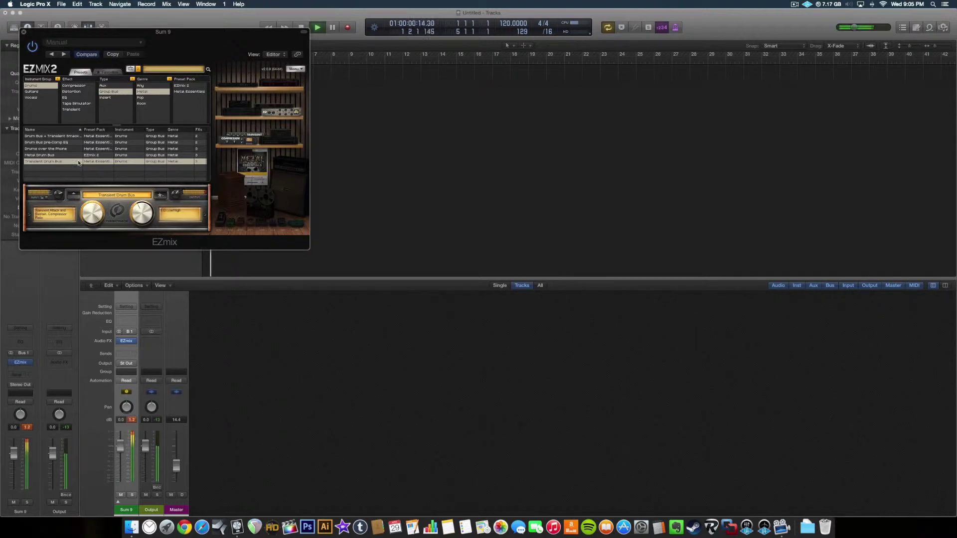
# Step: Audition the other metal drum group bus presets during playback and load Metal Drum Bus
pyautogui.click(62, 155)
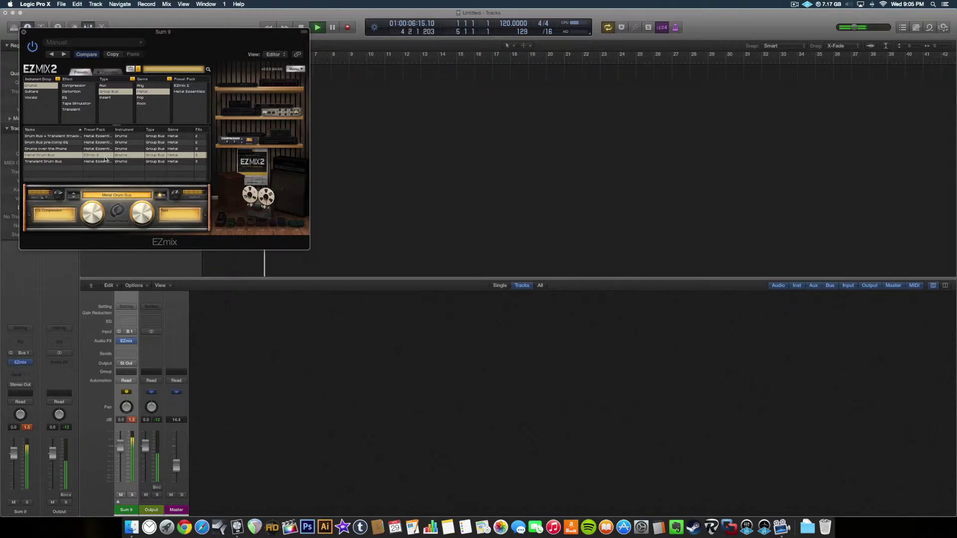
pyautogui.click(78, 137)
pyautogui.click(73, 142)
pyautogui.click(70, 149)
pyautogui.click(69, 155)
# Step: Turn down the EZmix preset's first knob, toggle the plug-in bypass to compare the sound, and close the plug-in
pyautogui.moveTo(90, 213); pyautogui.dragTo(92, 243)
pyautogui.click(33, 46)
pyautogui.click(24, 31)
pyautogui.press('space')
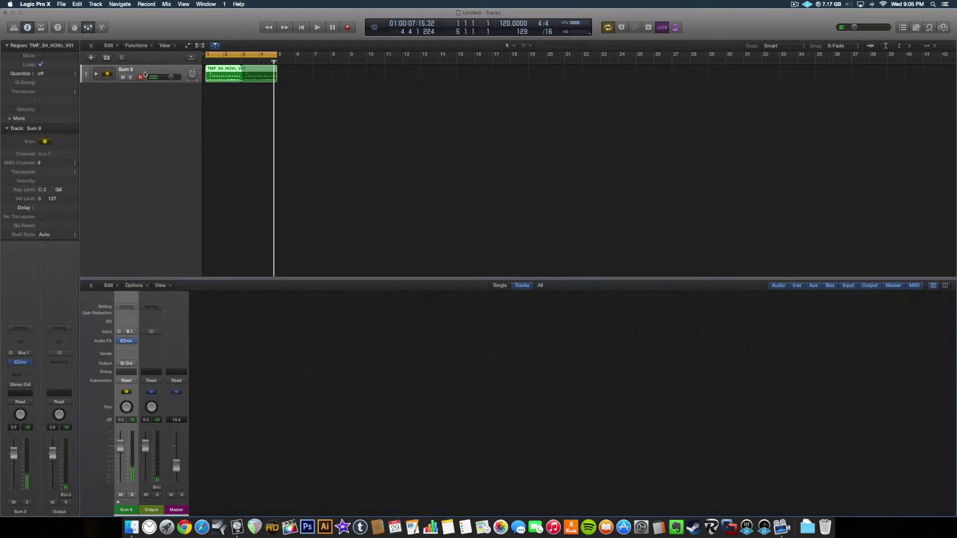
# Step: Rename the Sum 9 track stack as My Drum Bus and expand it to show its tracks
pyautogui.doubleClick(125, 70)
pyautogui.write('Dr')
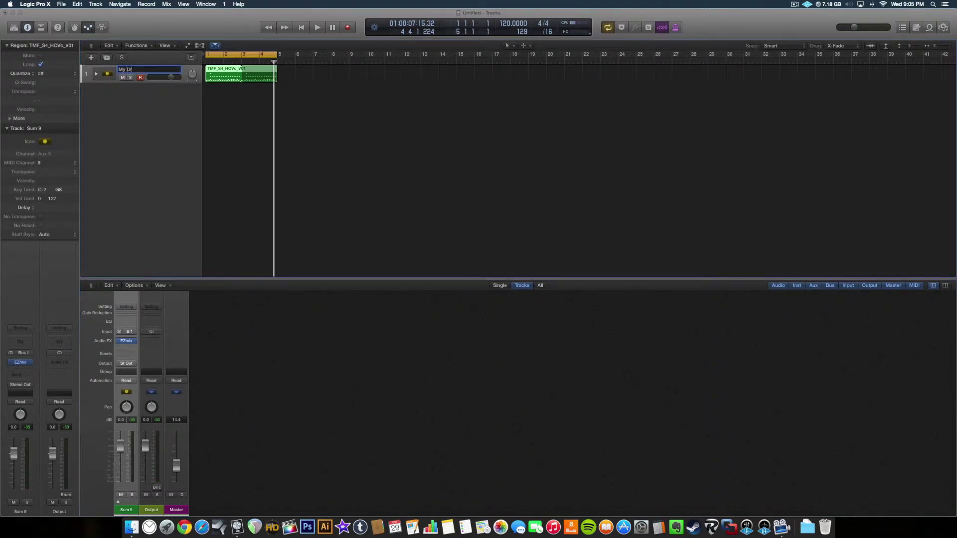
pyautogui.write('um Bus')
pyautogui.press('Return')
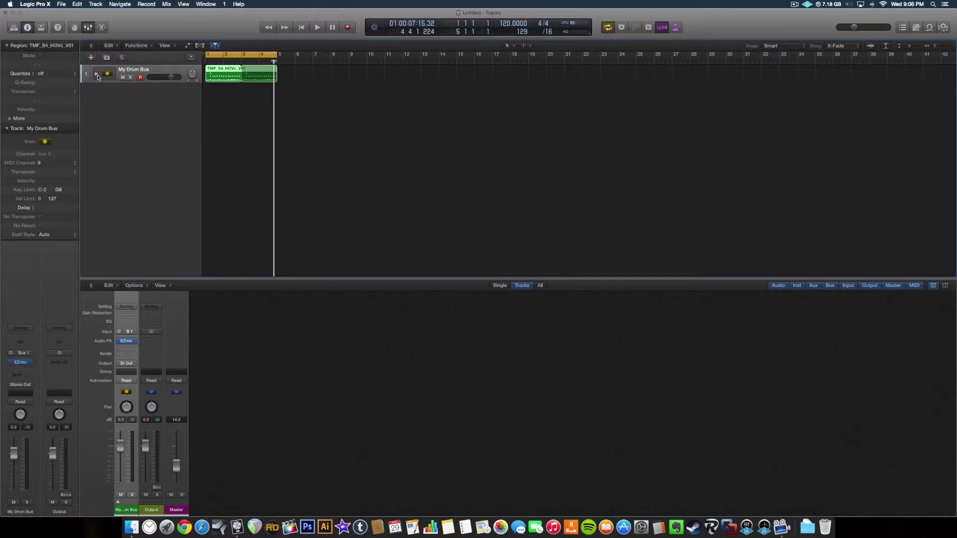
pyautogui.click(96, 74)
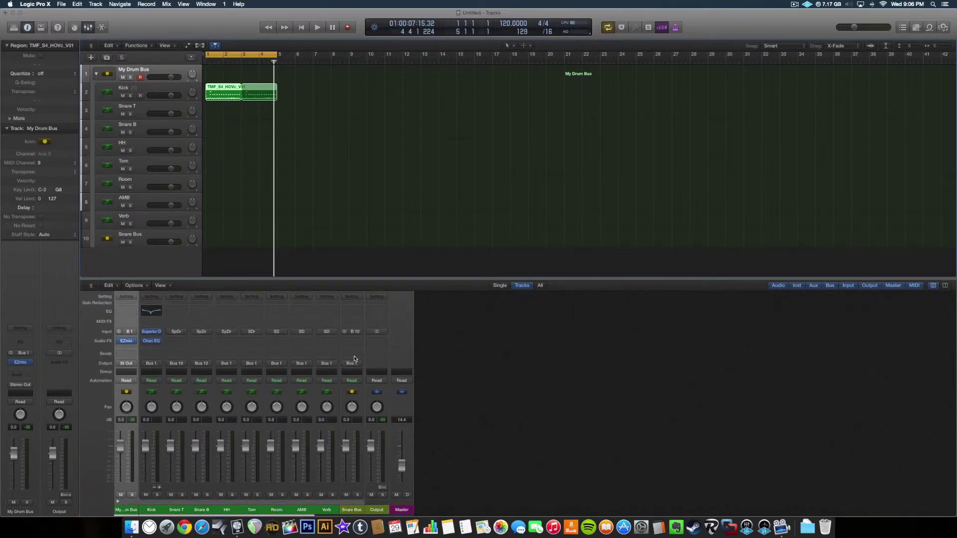
# Step: Play the loop briefly and add a Channel EQ with the Rock Snare Drum preset to the Snare Bus channel again
pyautogui.press('space')
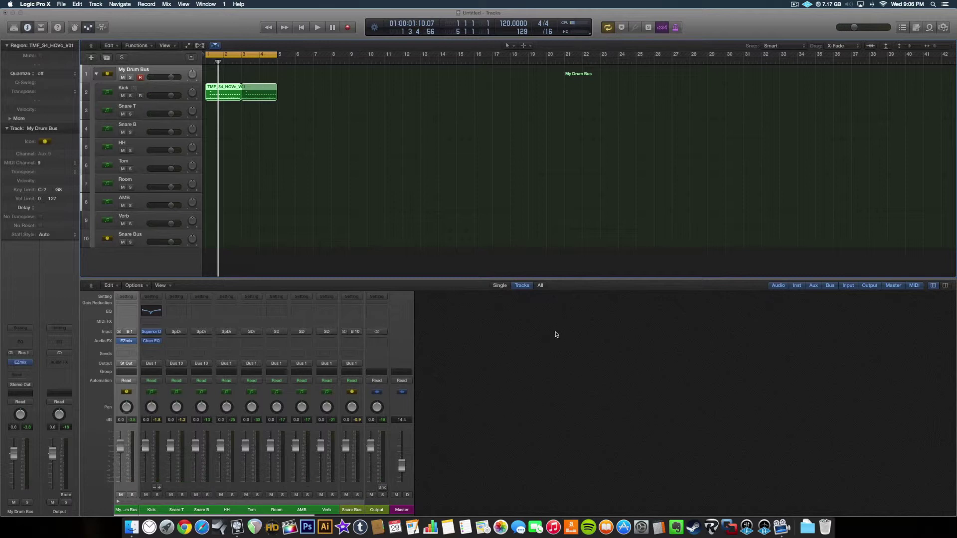
pyautogui.click(350, 313)
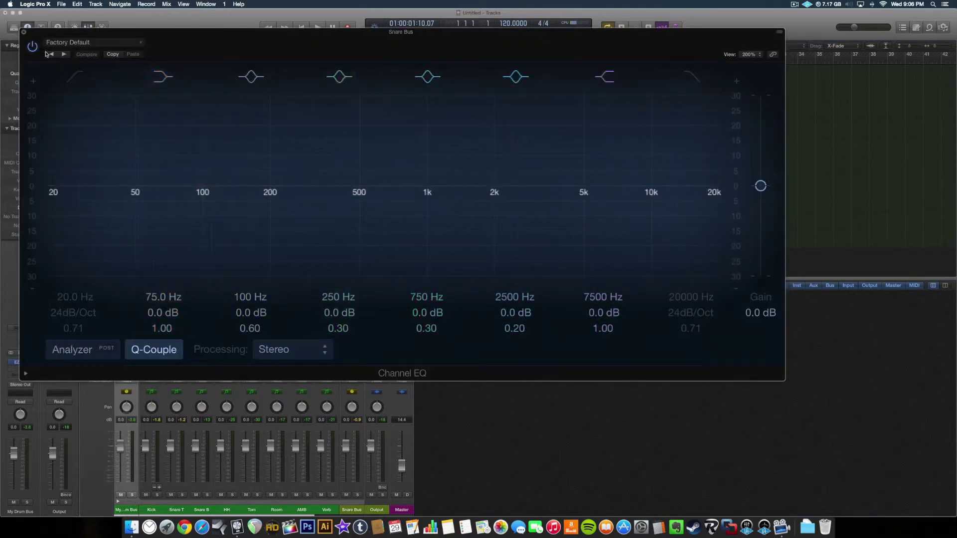
pyautogui.click(75, 43)
pyautogui.moveTo(82, 217)
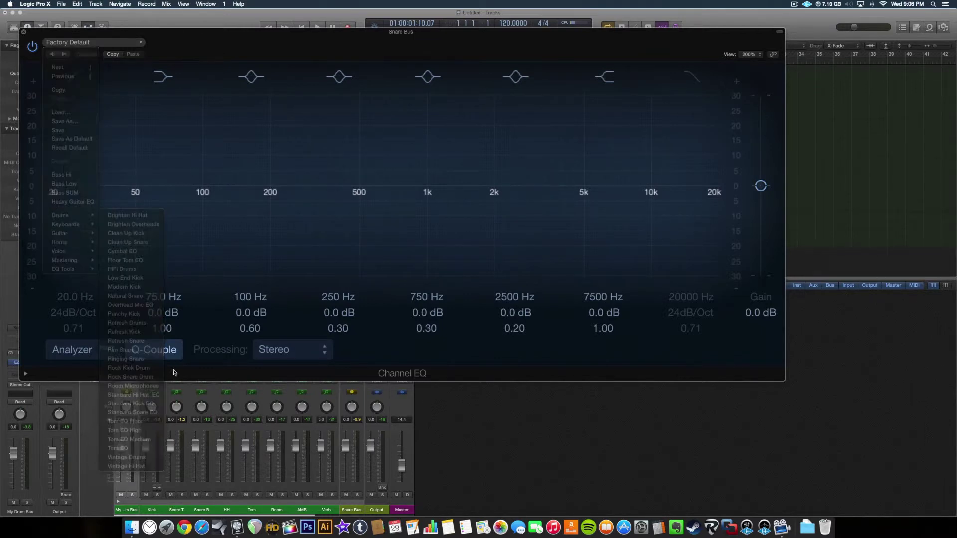
pyautogui.click(149, 377)
pyautogui.click(23, 31)
# Step: Play the loop while briefly soloing the Snare Bus channel, and collapse the My Drum Bus stack before stopping
pyautogui.press('space')
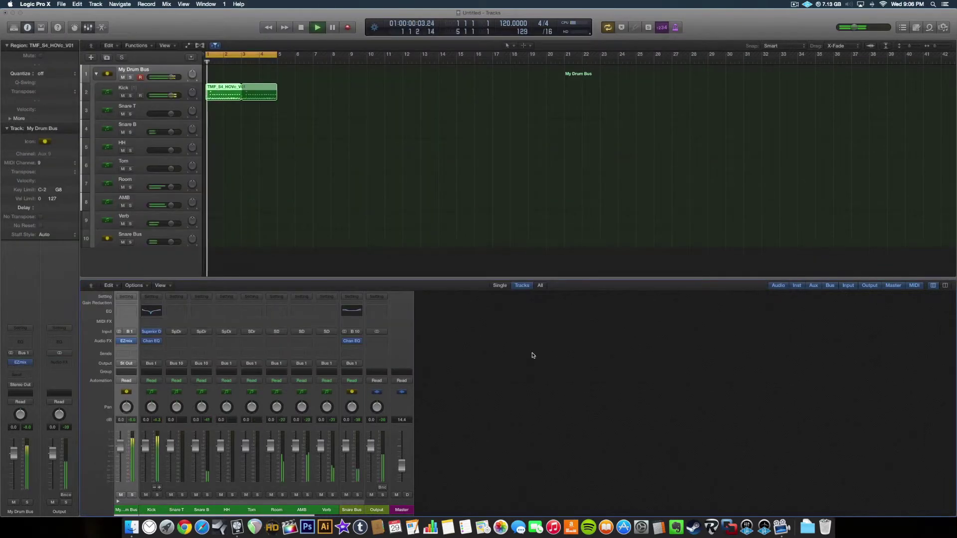
pyautogui.click(357, 495)
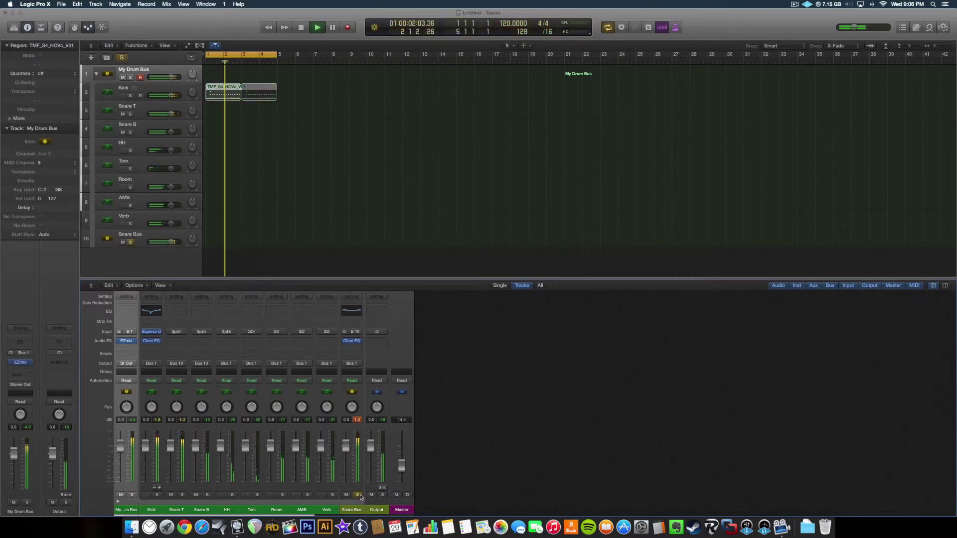
pyautogui.click(360, 495)
pyautogui.click(96, 74)
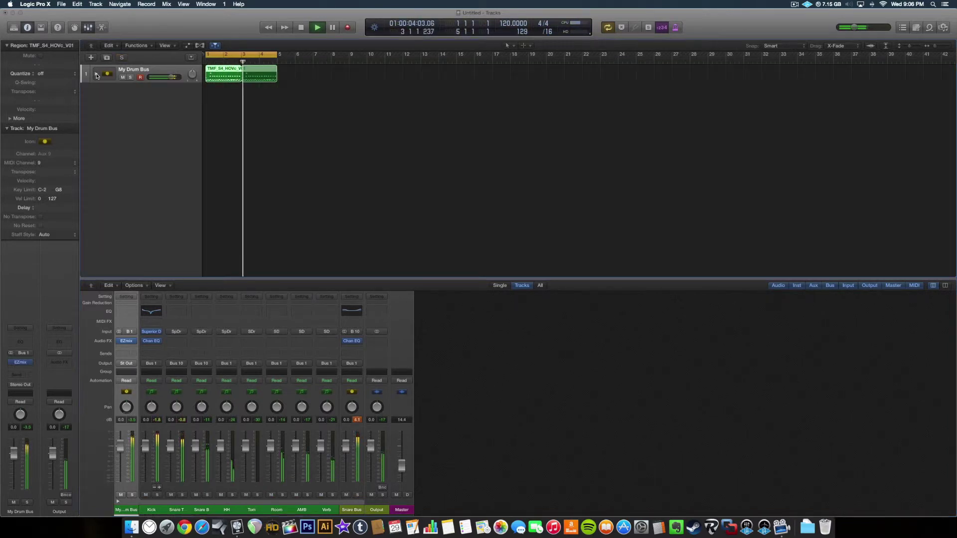
pyautogui.press('space')
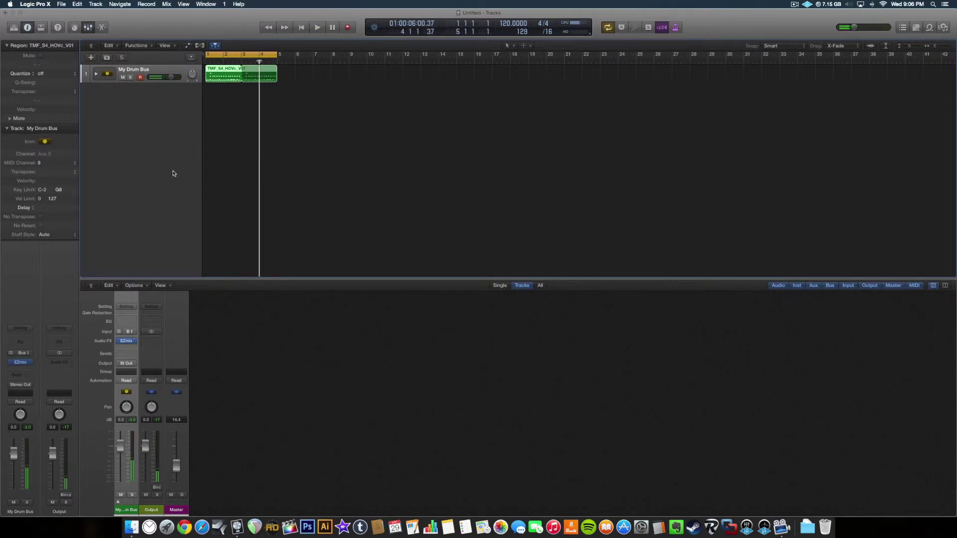
# Step: Expand the My Drum Bus stack to review its tracks and channels, and leave it collapsed
pyautogui.click(97, 74)
pyautogui.click(96, 74)
pyautogui.click(97, 75)
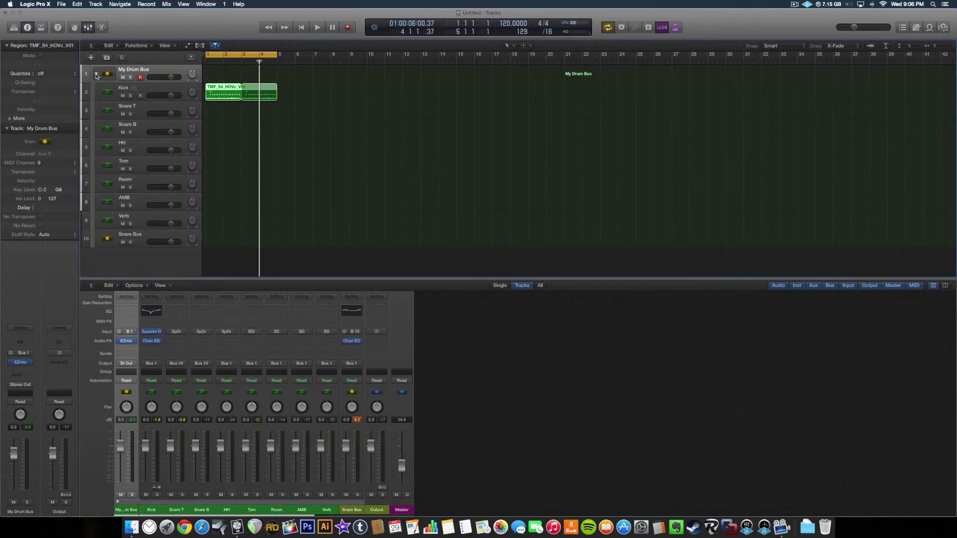
pyautogui.click(97, 74)
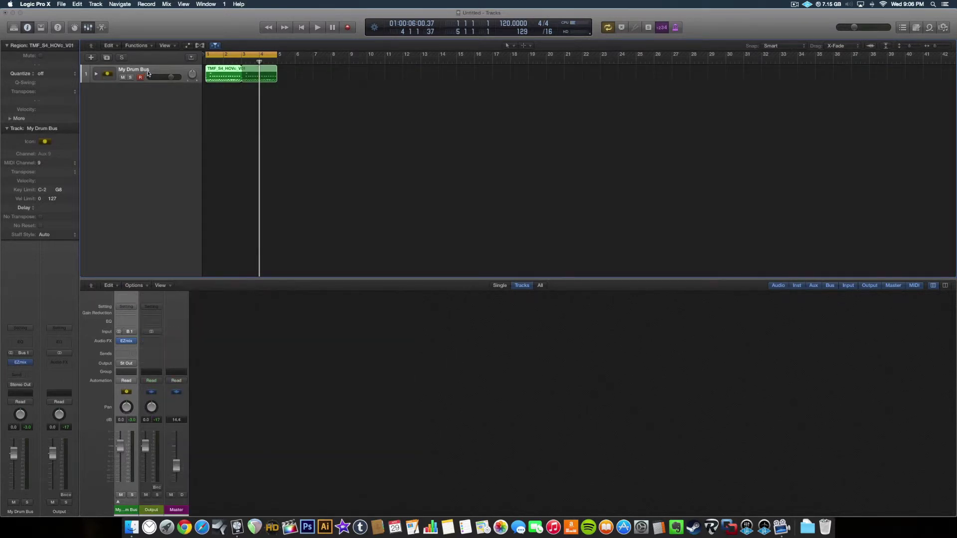
# Step: Add one audio track with Input 1 and Output 1 + 2, and leave the My Drum Bus stack selected
pyautogui.click(91, 58)
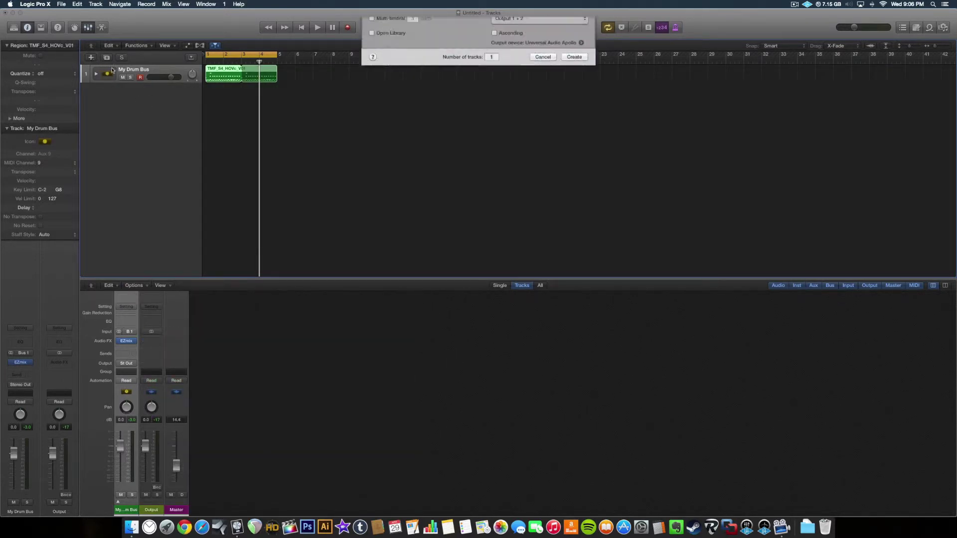
pyautogui.click(478, 34)
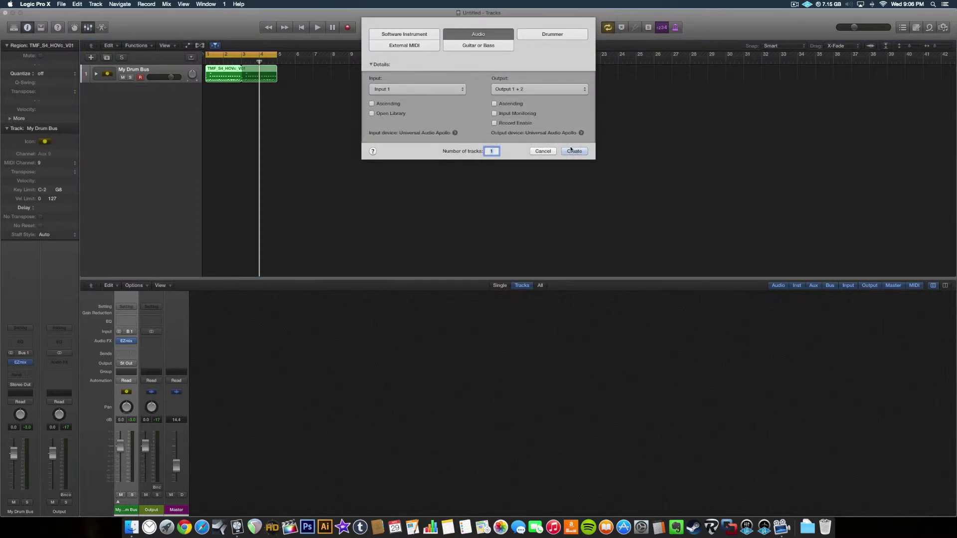
pyautogui.click(571, 150)
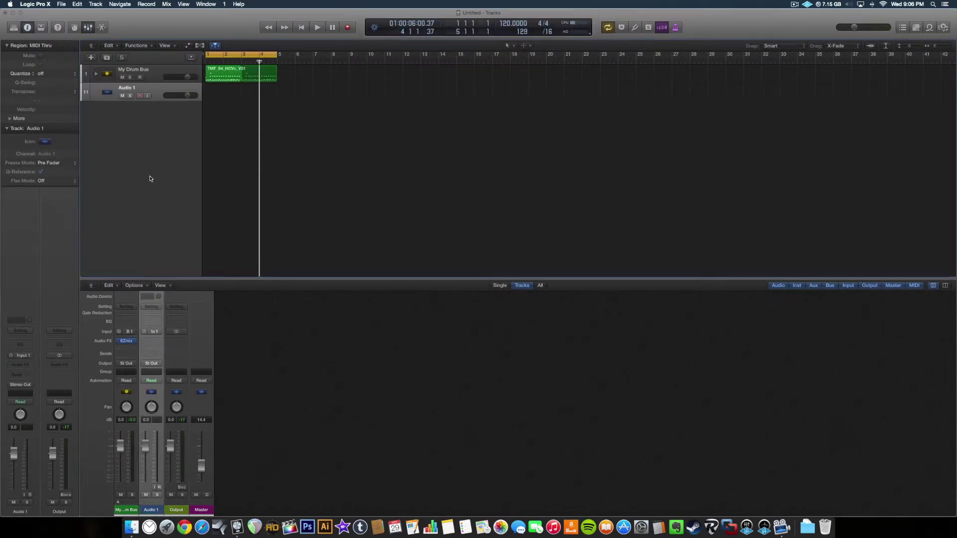
pyautogui.click(152, 78)
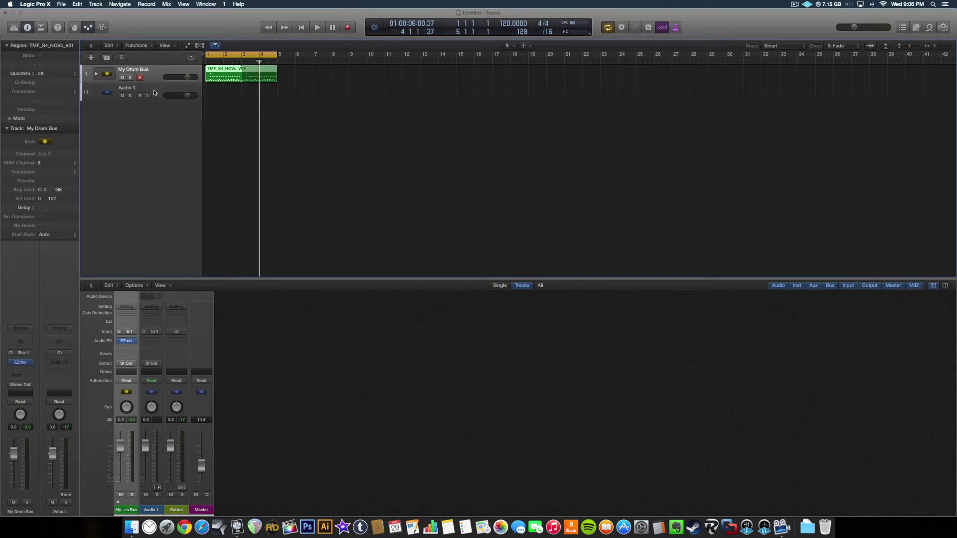
pyautogui.click(156, 91)
pyautogui.click(155, 77)
# Step: Change the My Drum Bus track icon to the red drum kit from the Drums icon category
pyautogui.click(47, 142)
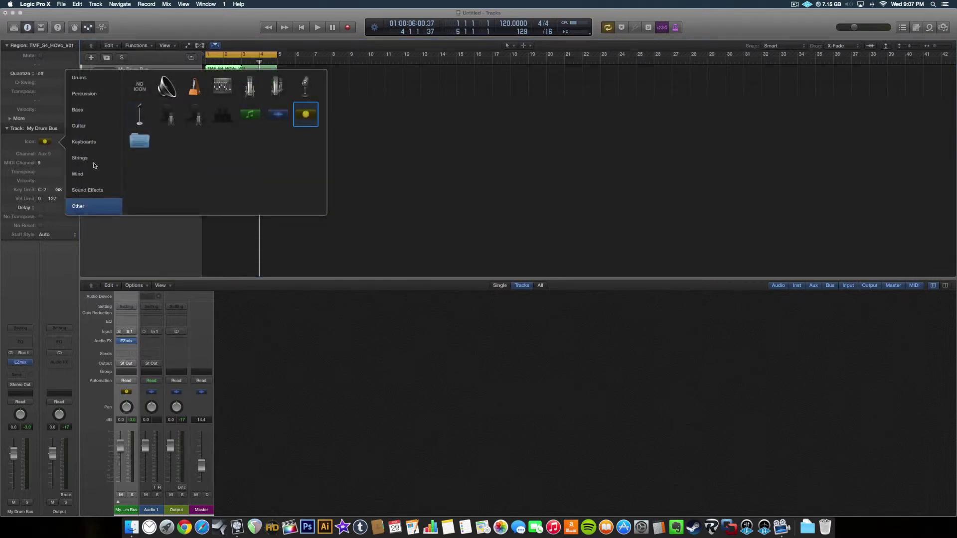
pyautogui.click(79, 78)
pyautogui.click(222, 87)
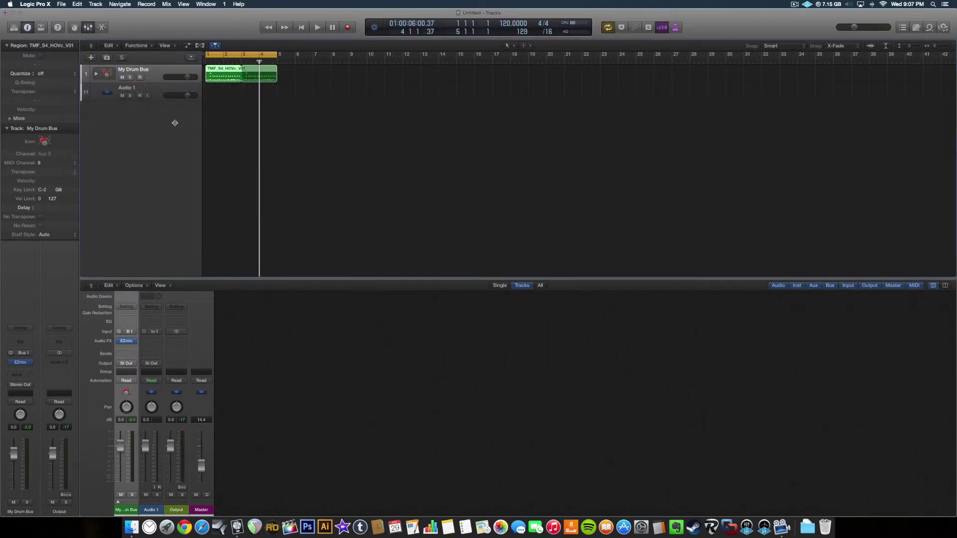
# Step: Save the My Drum Bus stack from the Library as a patch named My Drum Bus in the Instrument folder
pyautogui.click(13, 27)
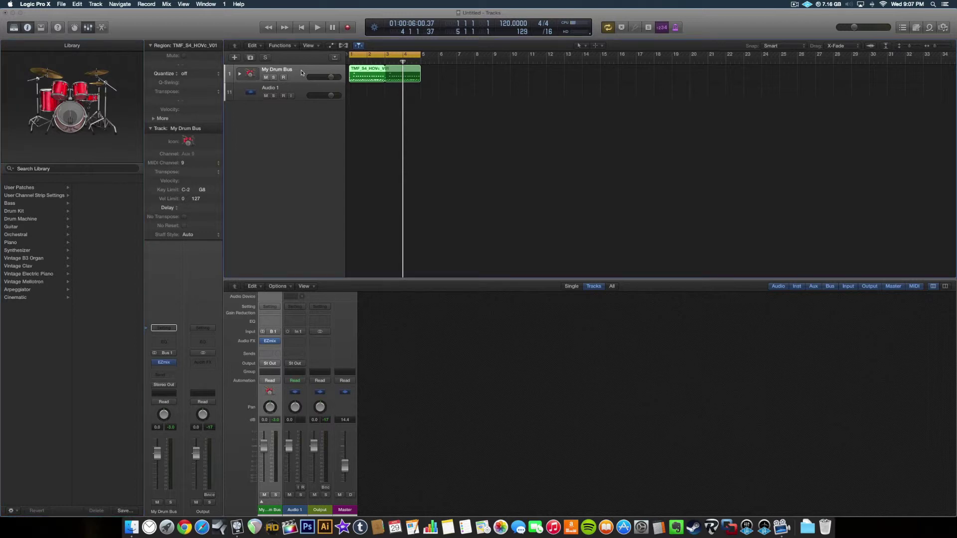
pyautogui.click(121, 511)
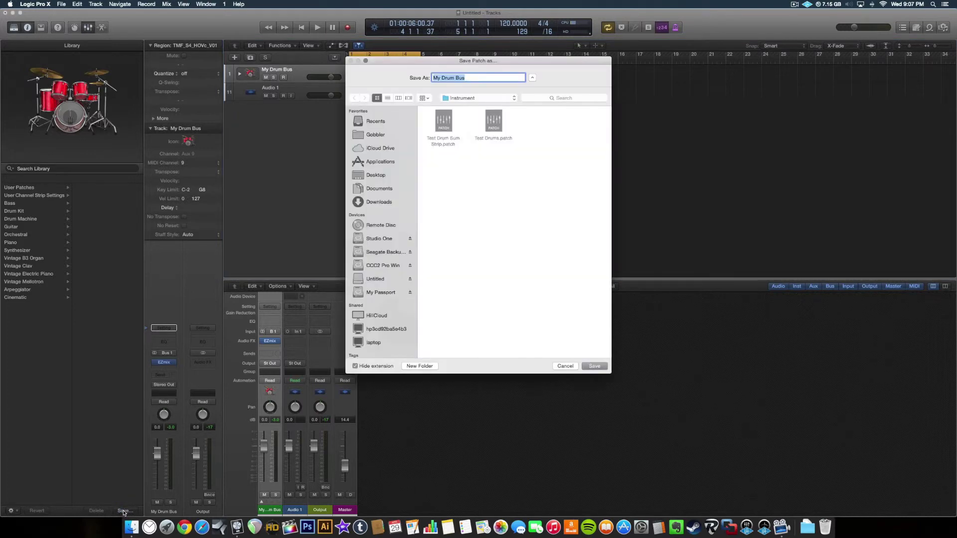
pyautogui.click(479, 100)
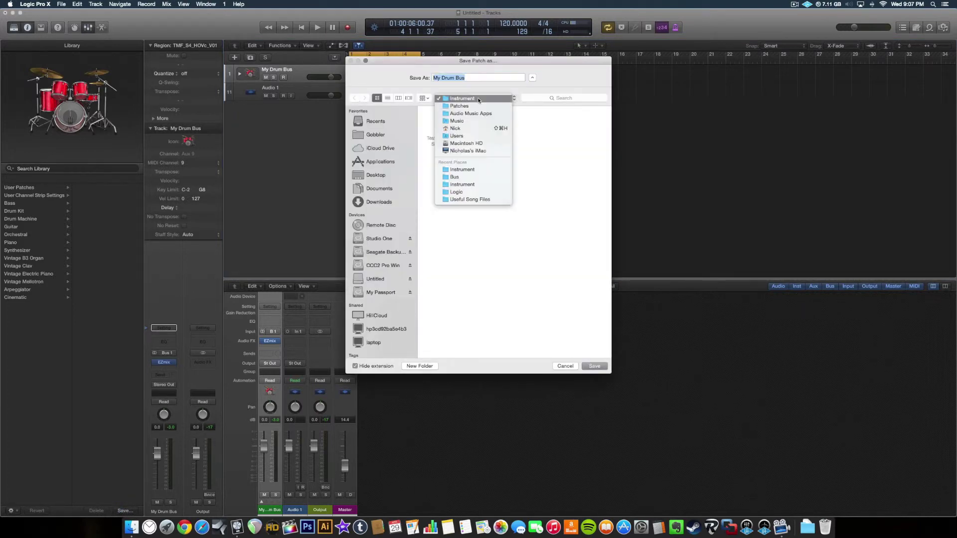
pyautogui.click(477, 99)
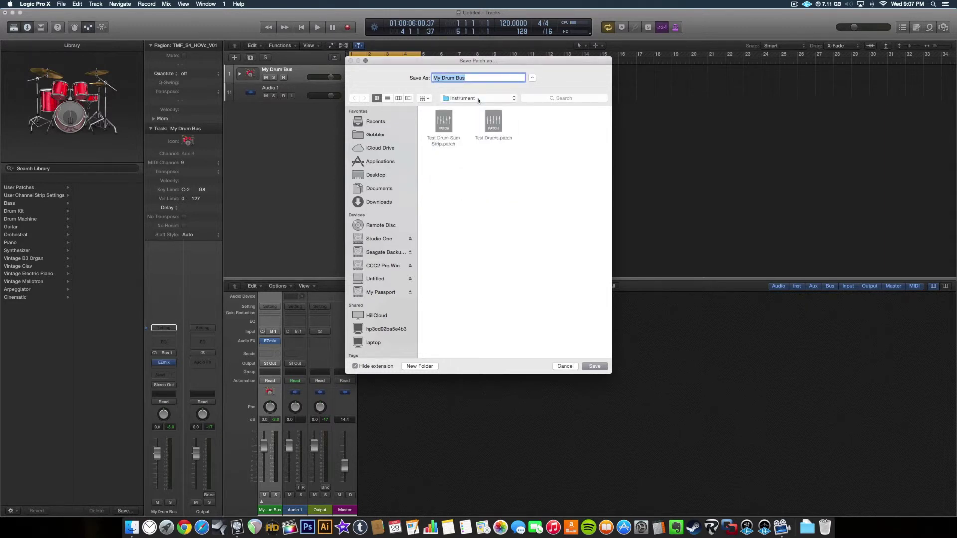
pyautogui.click(595, 365)
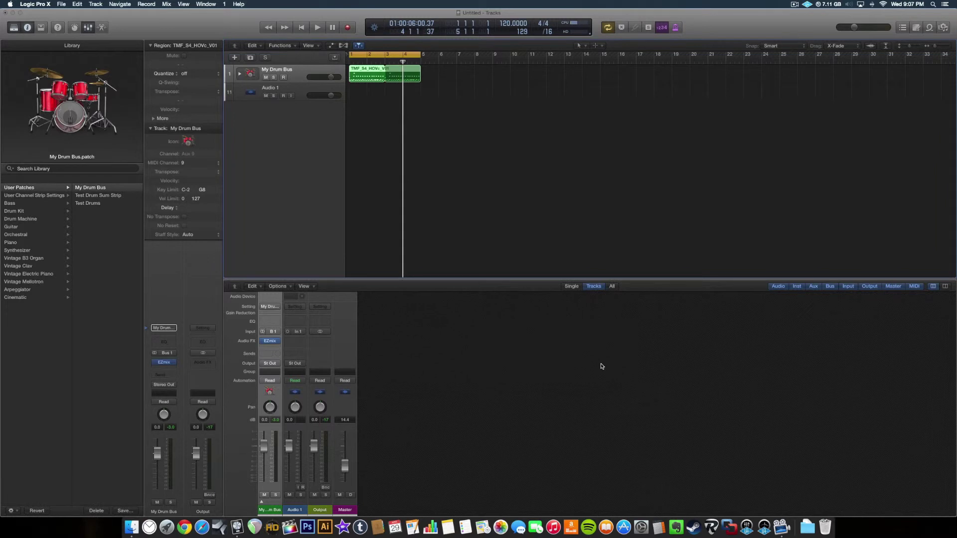
# Step: Close the current project without saving it
pyautogui.click(62, 4)
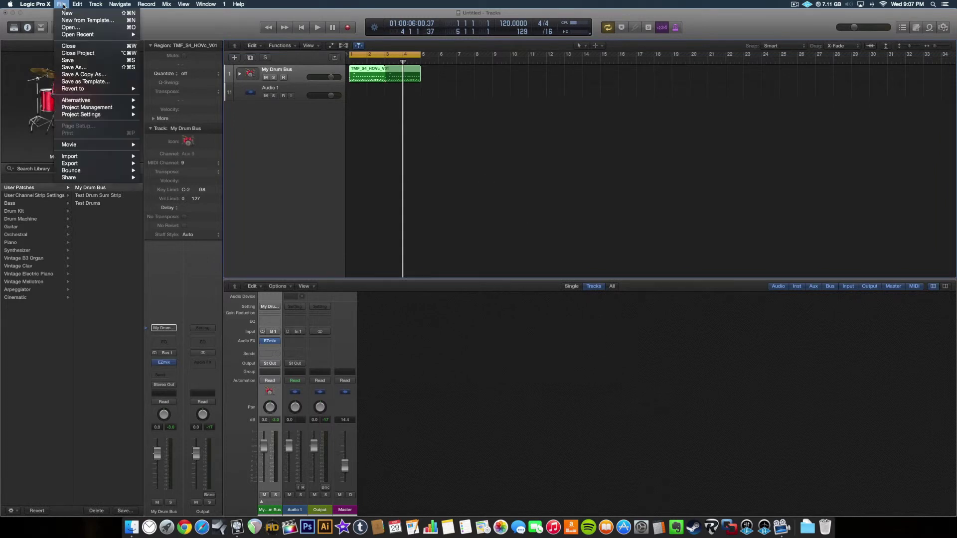
pyautogui.click(87, 53)
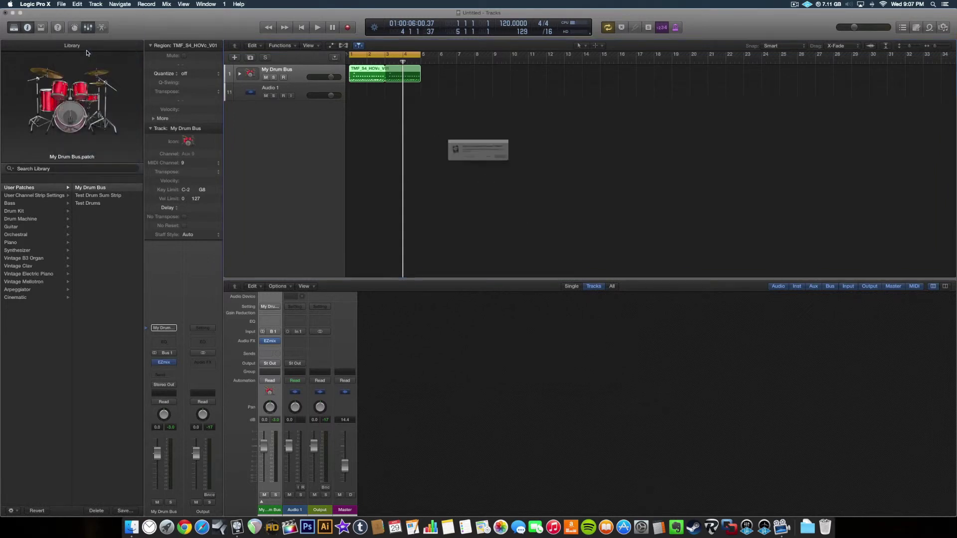
pyautogui.click(462, 167)
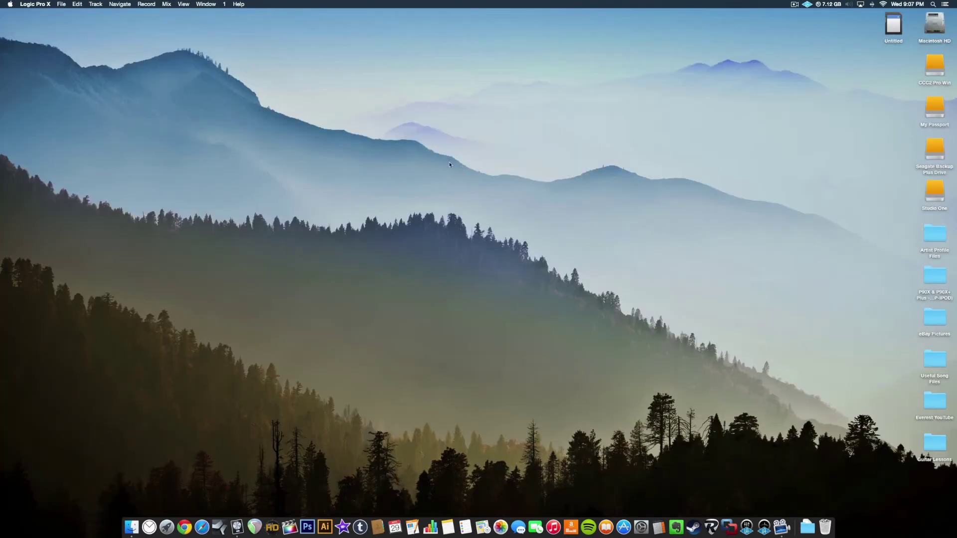
# Step: Create a new project with one software instrument track and the Open Library option enabled
pyautogui.click(62, 4)
pyautogui.click(75, 12)
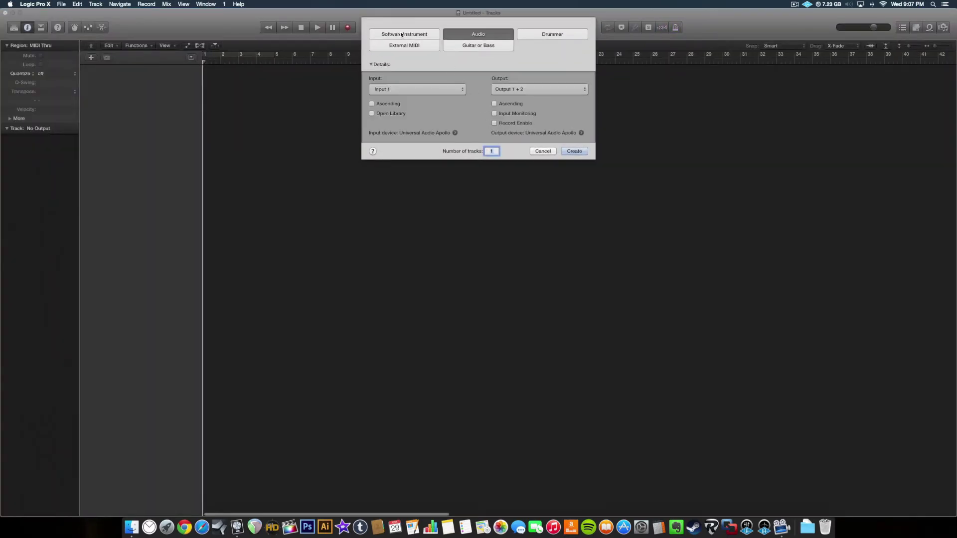
pyautogui.click(424, 34)
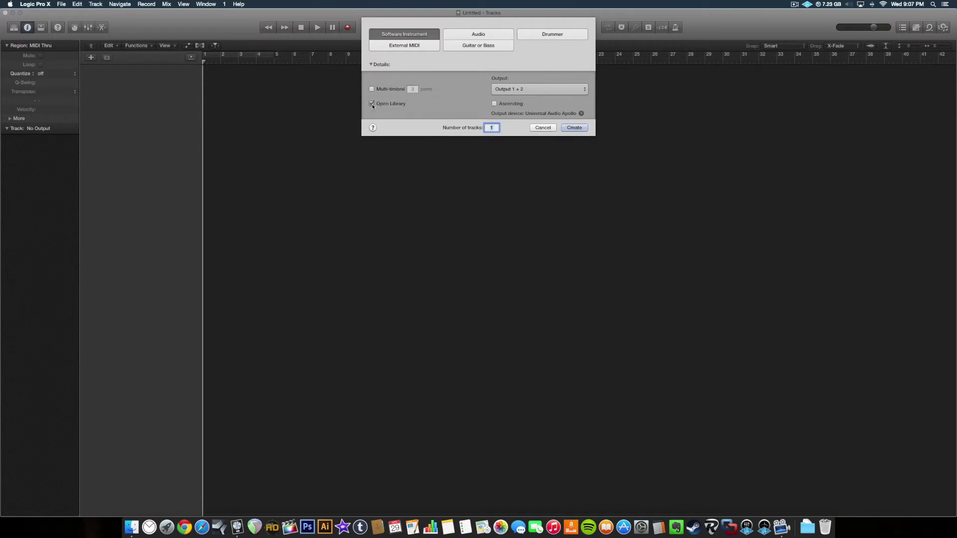
pyautogui.click(574, 129)
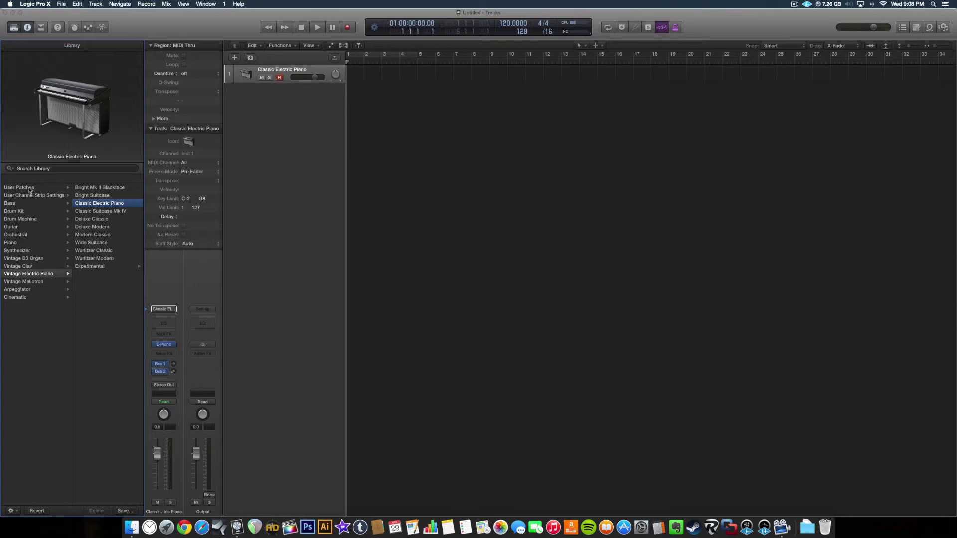
# Step: Load the My Drum Bus user patch onto the new track, then expand its stack and show the mixer
pyautogui.click(19, 187)
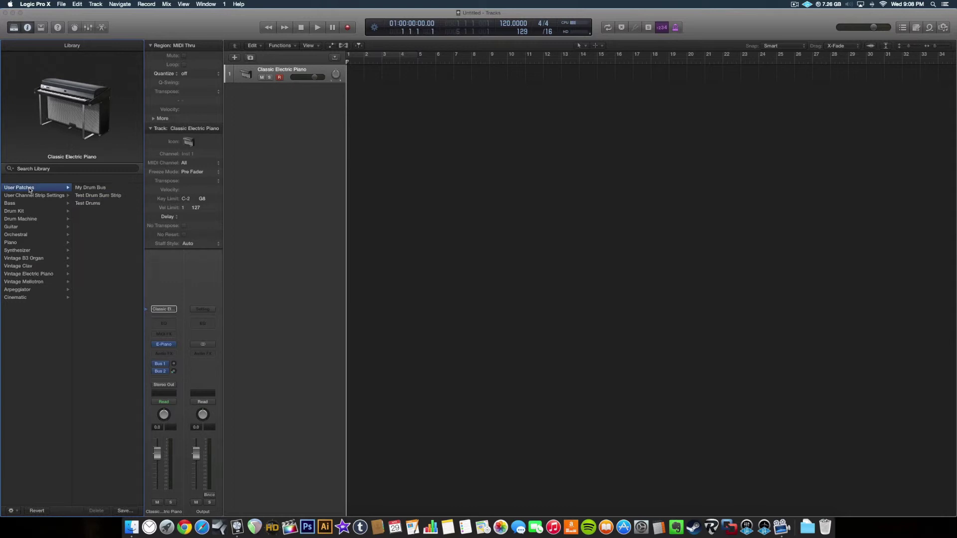
pyautogui.click(93, 189)
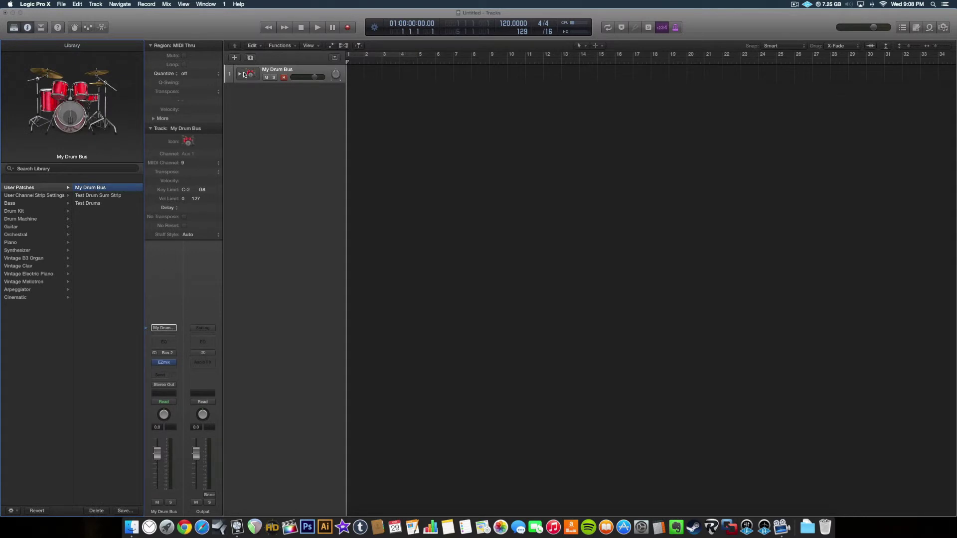
pyautogui.click(240, 74)
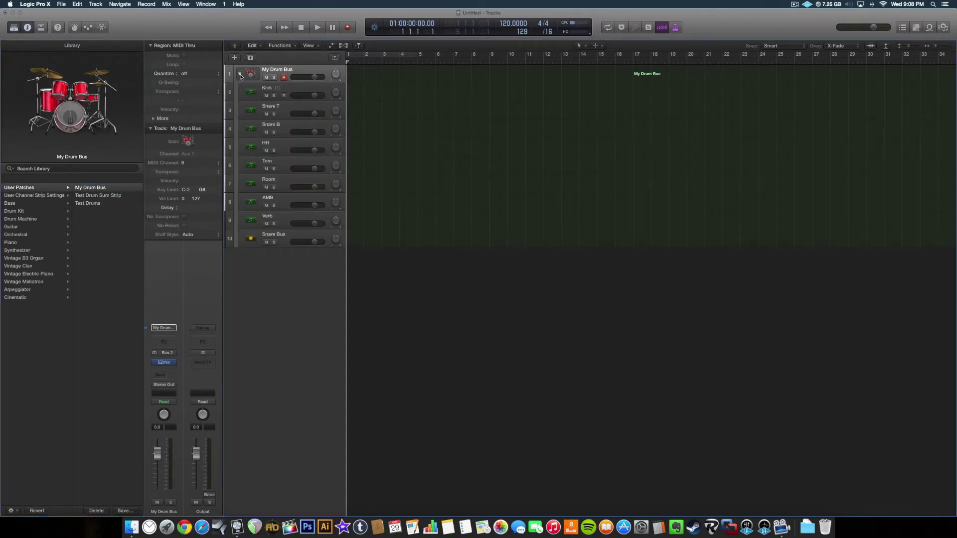
pyautogui.press('x')
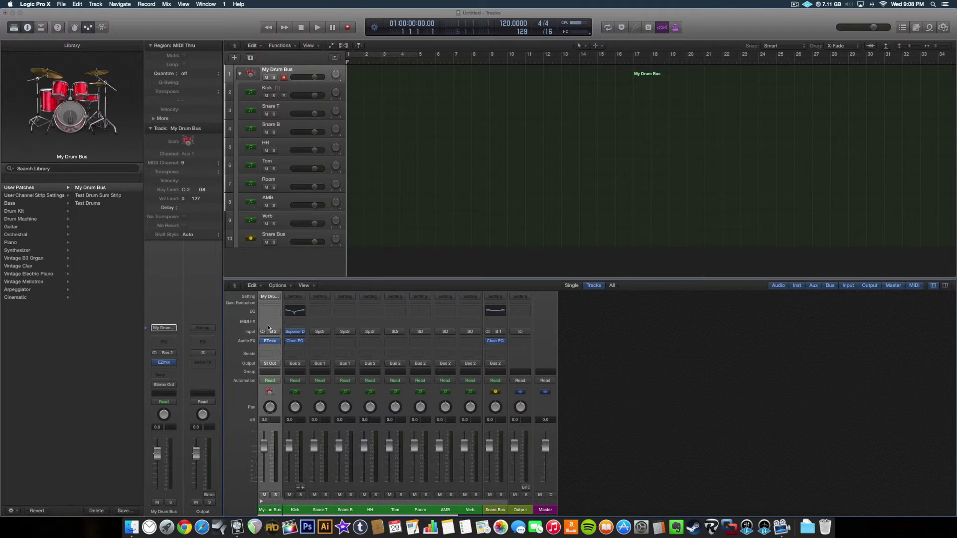
# Step: Open Superior Drummer on the Kick channel, audition the kit, and choose Variation 02 from The Metal Foundry's Straight 4/4 Hats Open Variations grooves
pyautogui.click(296, 332)
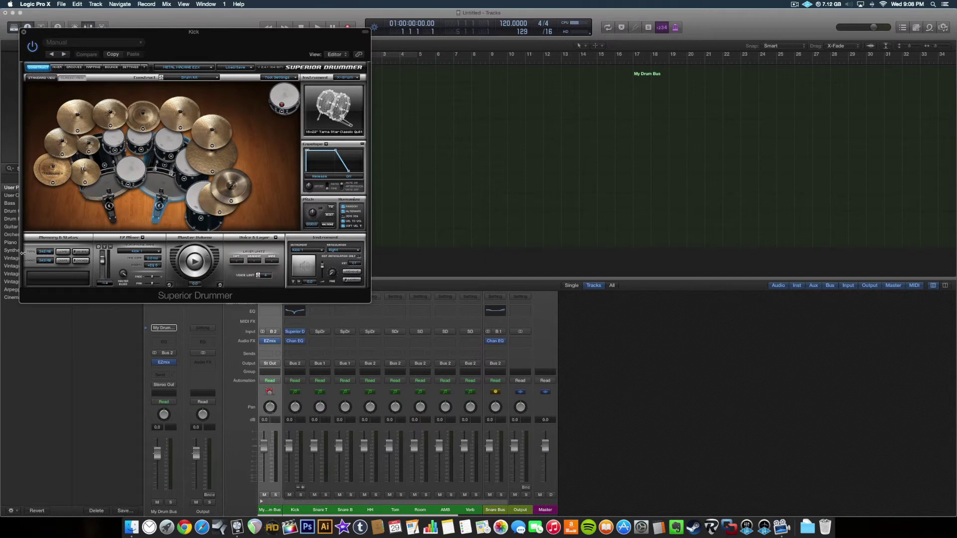
pyautogui.click(108, 179)
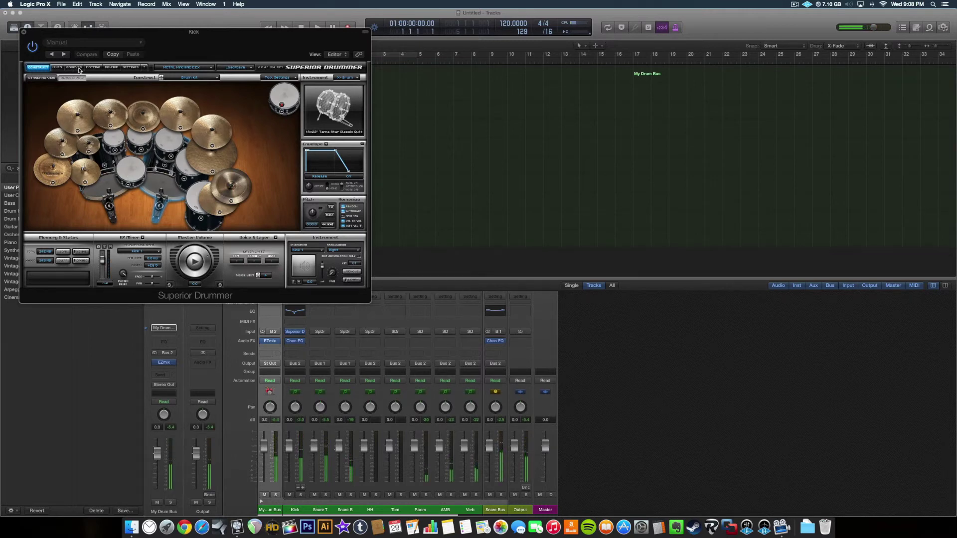
pyautogui.click(75, 67)
pyautogui.click(51, 88)
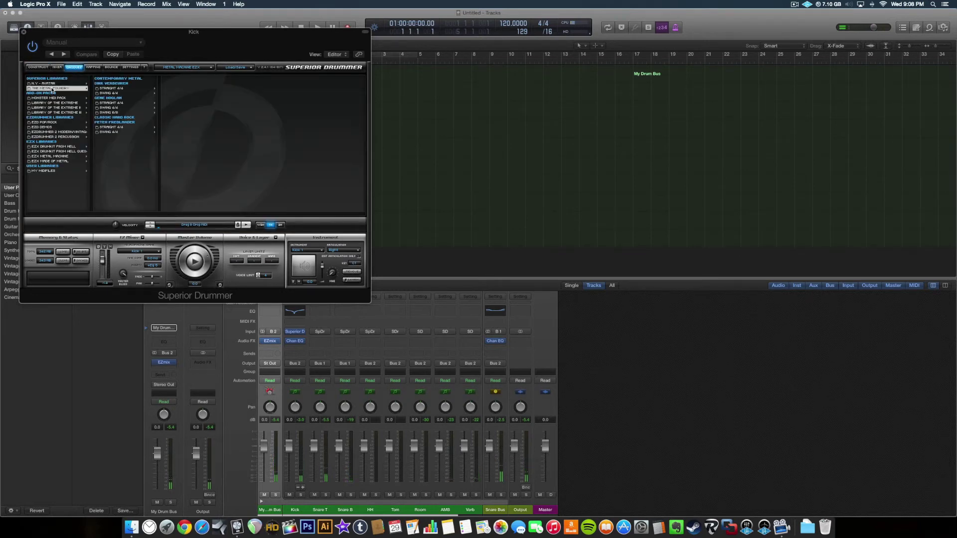
pyautogui.click(120, 89)
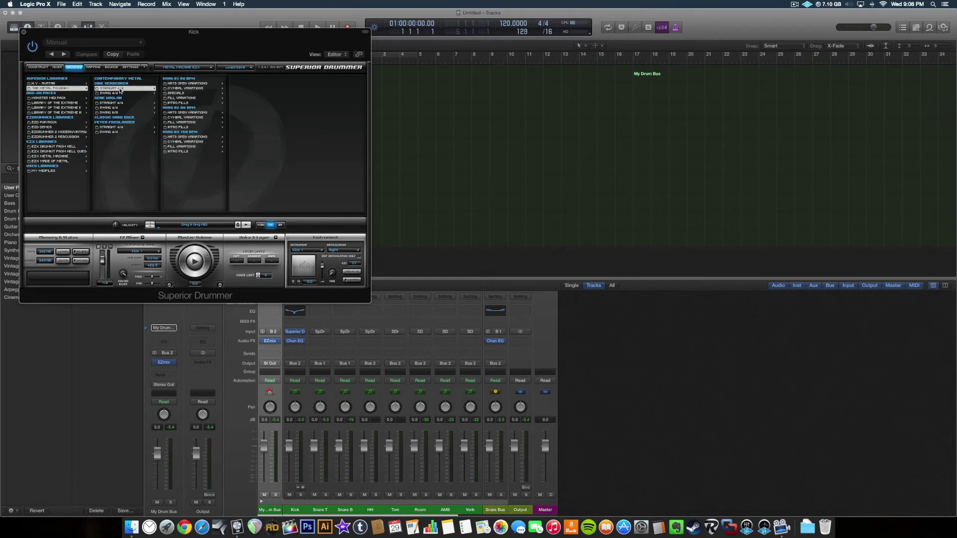
pyautogui.click(195, 137)
pyautogui.click(240, 83)
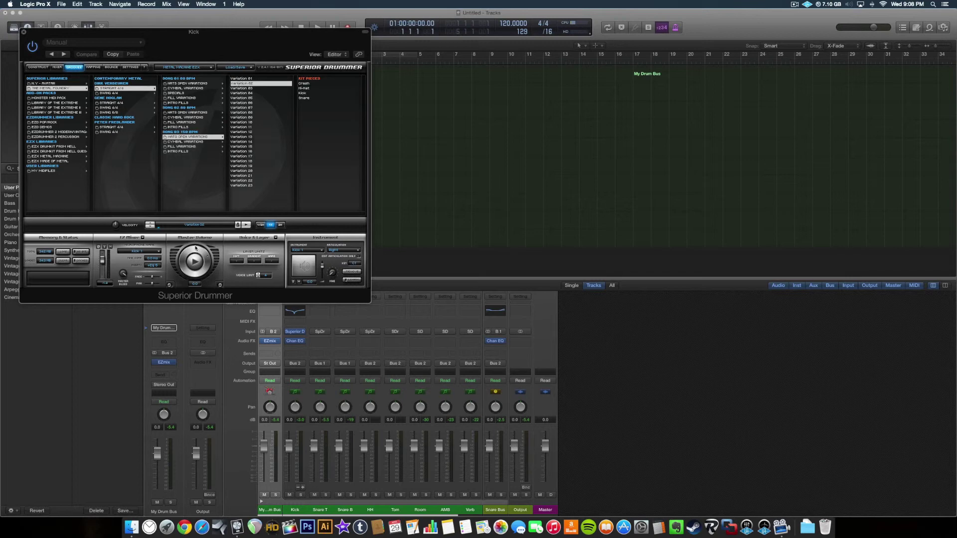
# Step: Place the chosen Superior Drummer groove on the My Drum Bus track at bar 1 and close the plug-in window
pyautogui.moveTo(241, 46); pyautogui.dragTo(374, 227)
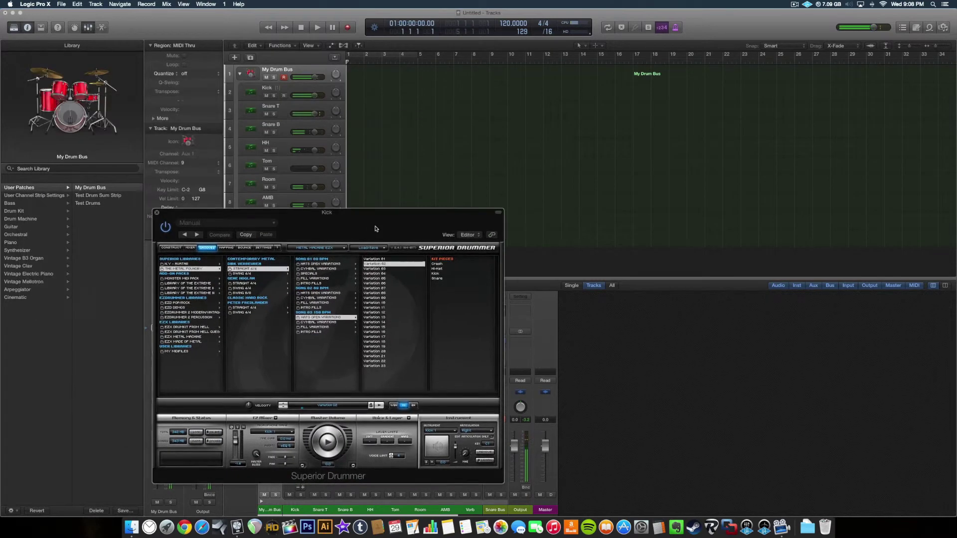
pyautogui.moveTo(390, 267); pyautogui.dragTo(420, 70)
pyautogui.click(156, 214)
# Step: Lower the Master fader to about -16 dB and play the groove briefly, leaving the My Drum Bus stack collapsed
pyautogui.moveTo(547, 459); pyautogui.dragTo(547, 480)
pyautogui.press('space')
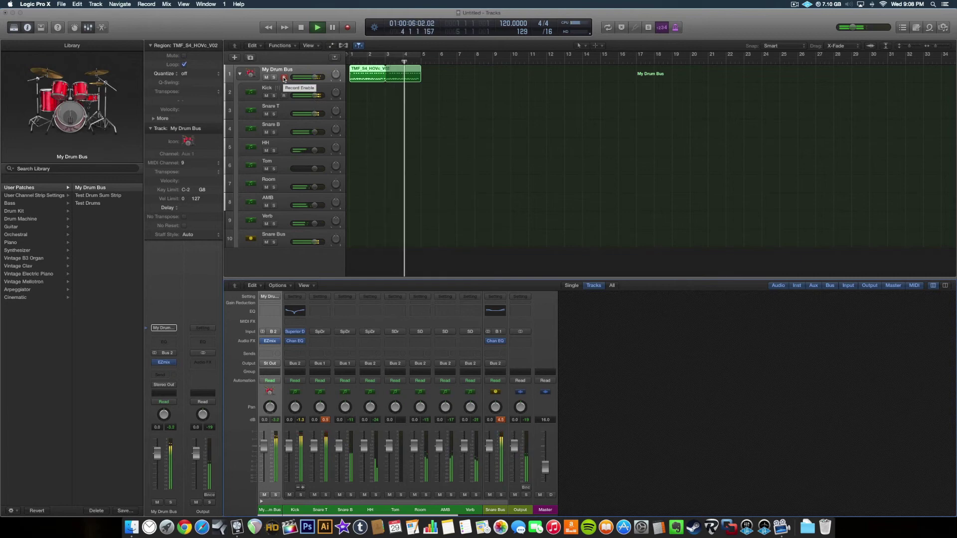
pyautogui.press('space')
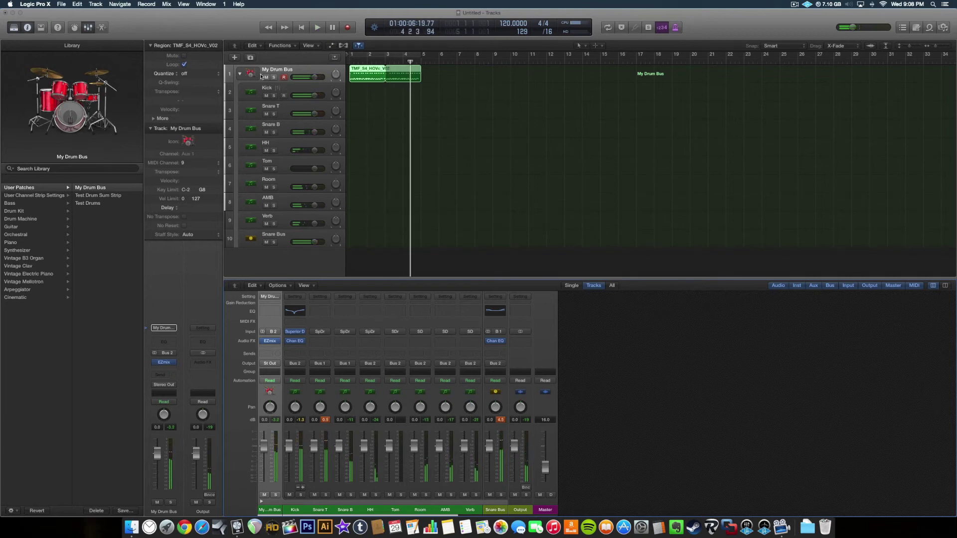
pyautogui.click(240, 74)
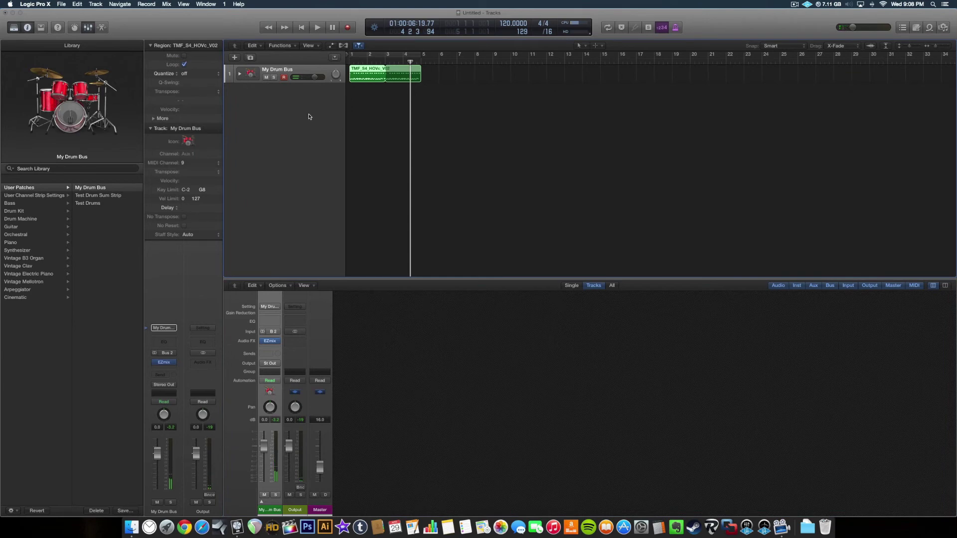